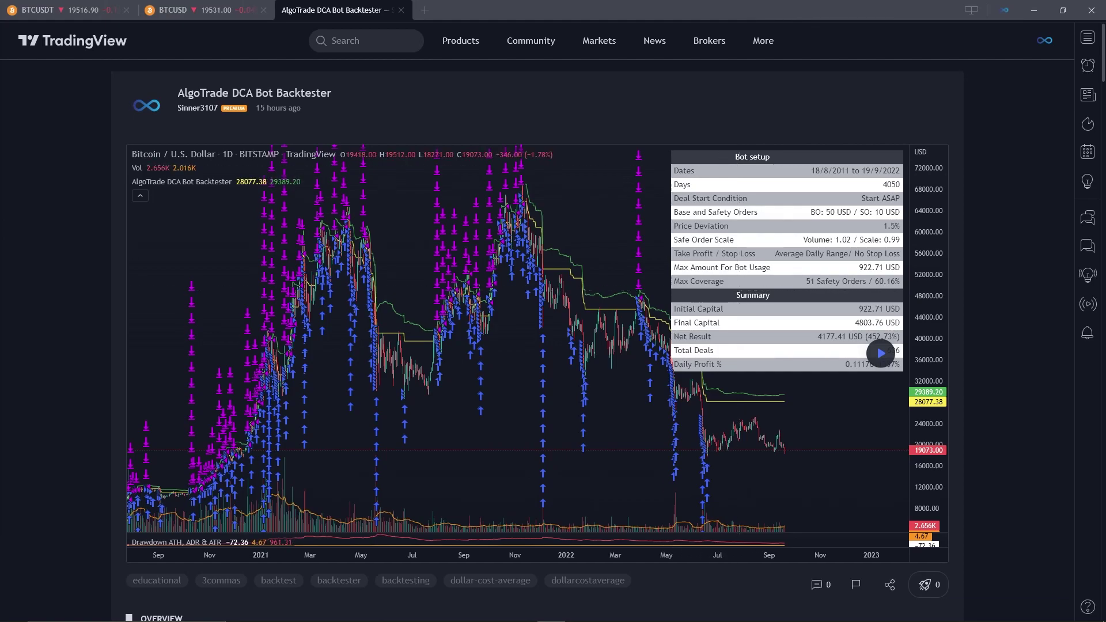
- Switch to the BTCUSD daily chart and remove the existing AlgoTrade backtester
{"action": "scroll", "coordinate": [536, 311], "scroll_direction": "down", "scroll_amount": 1}
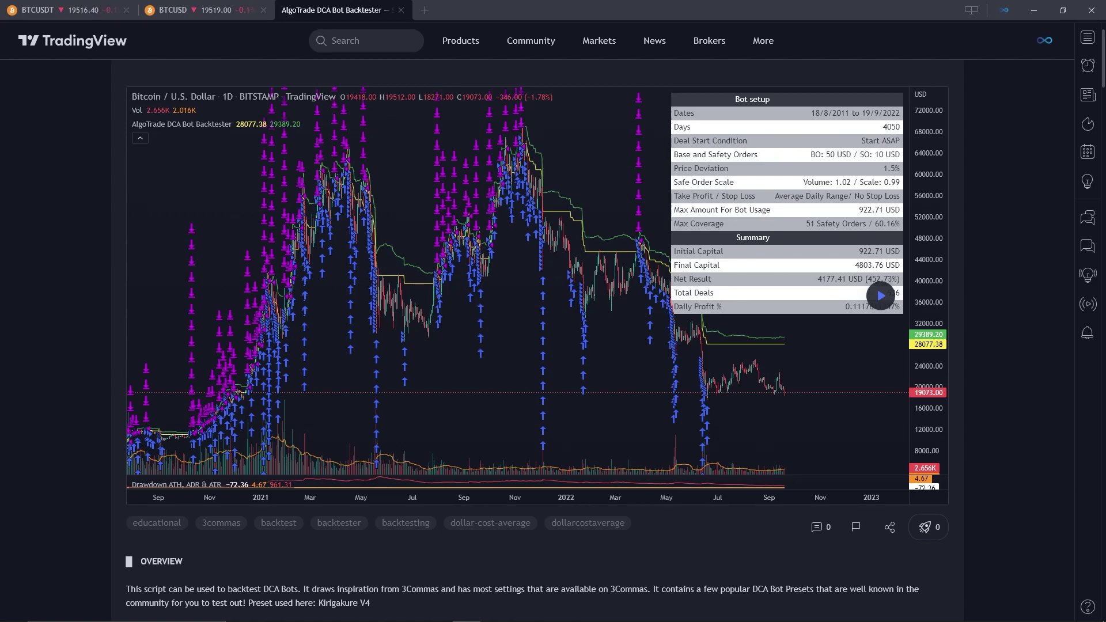
{"action": "scroll", "coordinate": [536, 339], "scroll_direction": "down", "scroll_amount": 15}
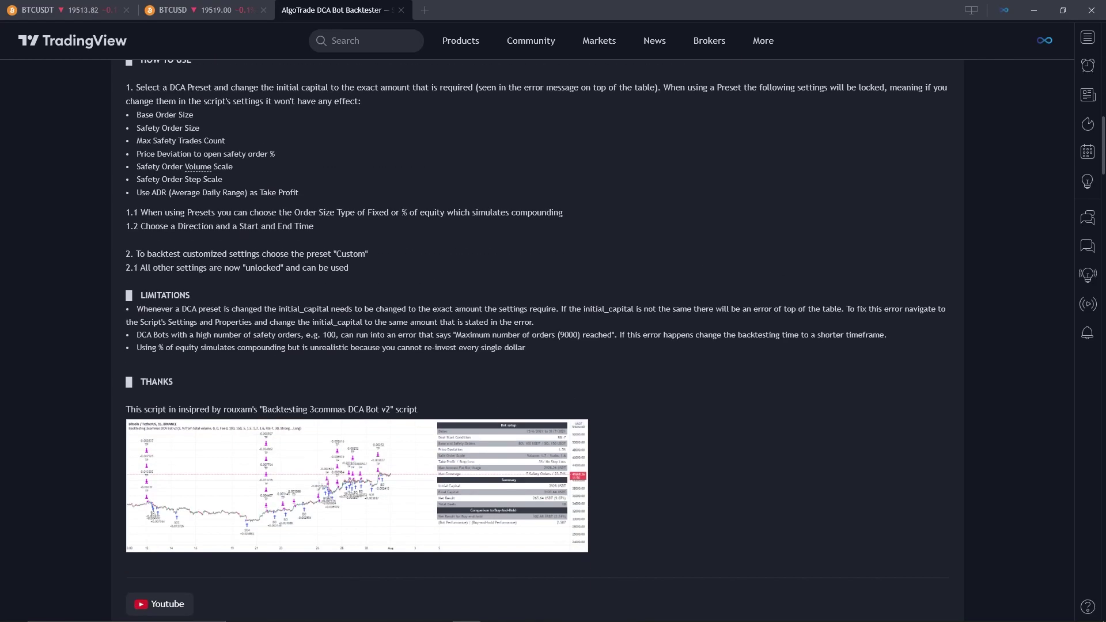
{"action": "scroll", "coordinate": [536, 340], "scroll_direction": "down", "scroll_amount": 5}
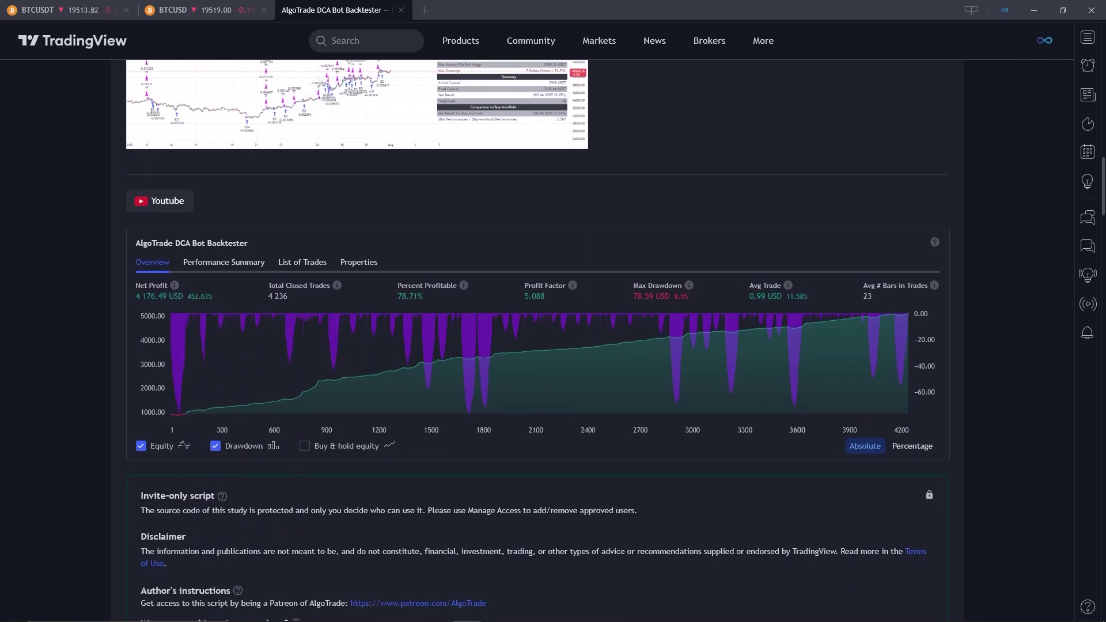
{"action": "scroll", "coordinate": [536, 340], "scroll_direction": "up", "scroll_amount": 20}
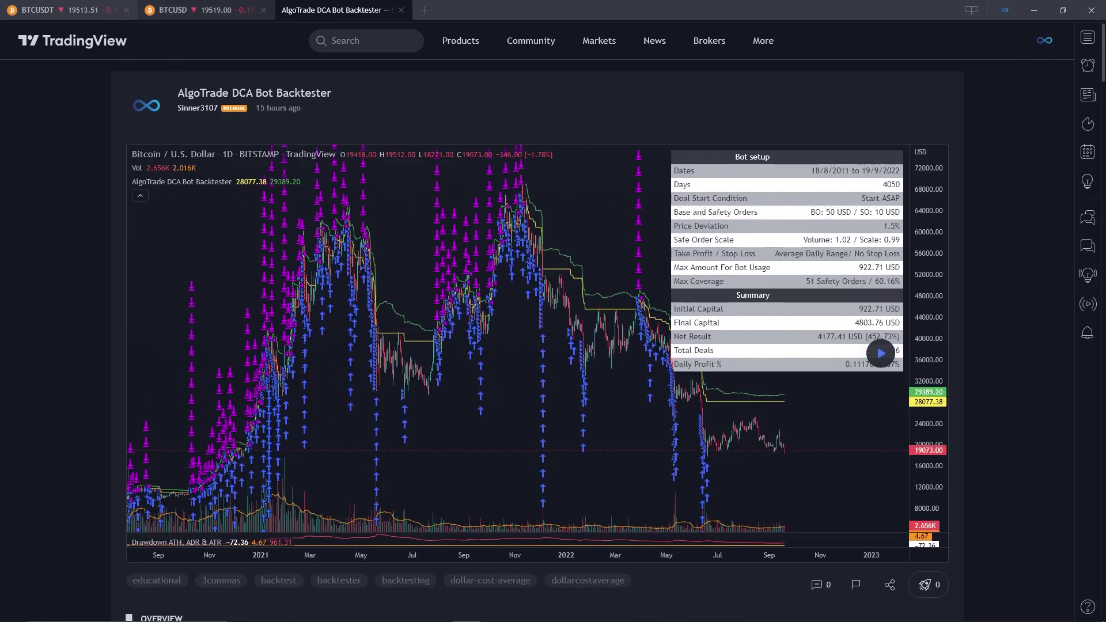
{"action": "left_click", "coordinate": [190, 10]}
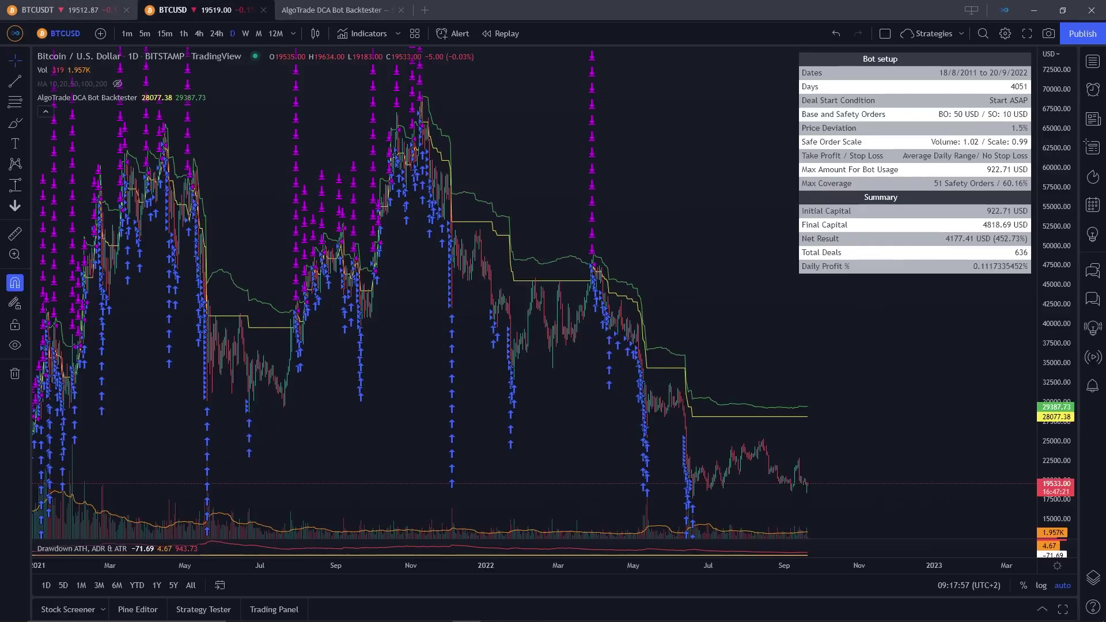
{"action": "left_click_drag", "start_coordinate": [406, 339], "coordinate": [545, 340]}
{"action": "left_click", "coordinate": [196, 97]}
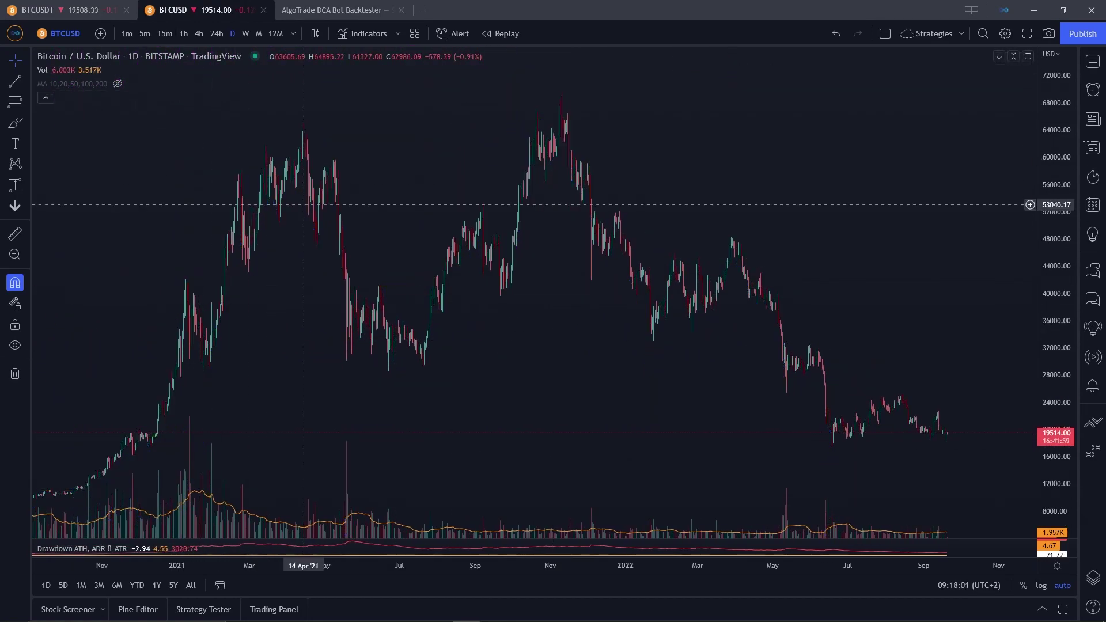
- Search 'algotrade dca bot' in Indicators and add the AlgoTrade DCA Bot Backtester to the chart
{"action": "left_click_drag", "start_coordinate": [563, 388], "coordinate": [457, 383]}
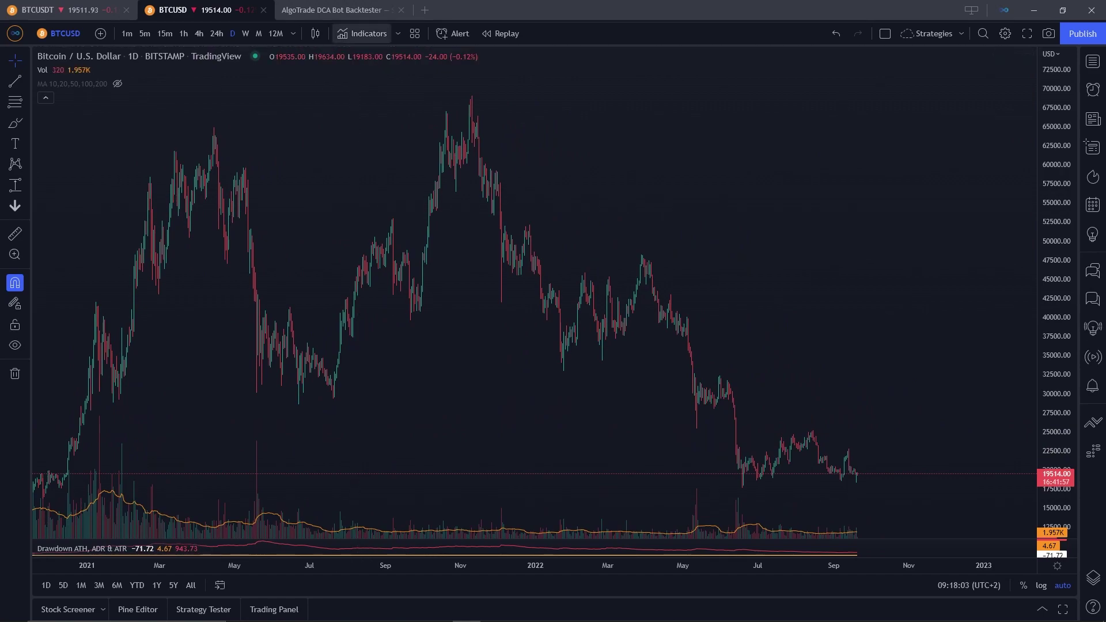
{"action": "left_click", "coordinate": [363, 33]}
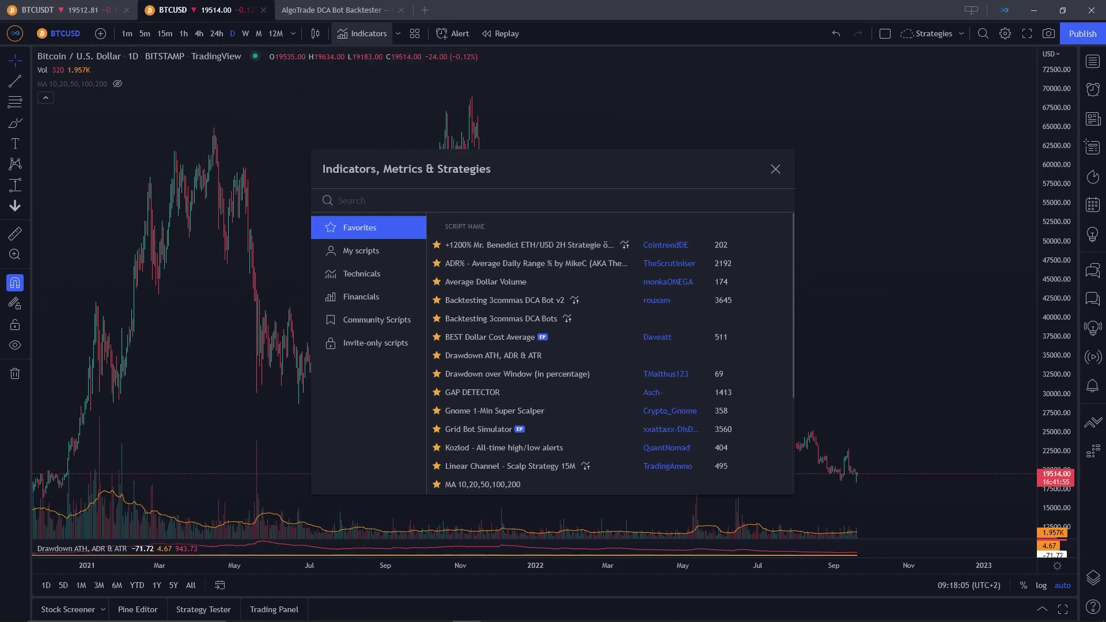
{"action": "type", "text": "algotrade dca bot"}
{"action": "key", "text": "Down"}
{"action": "key", "text": "Return"}
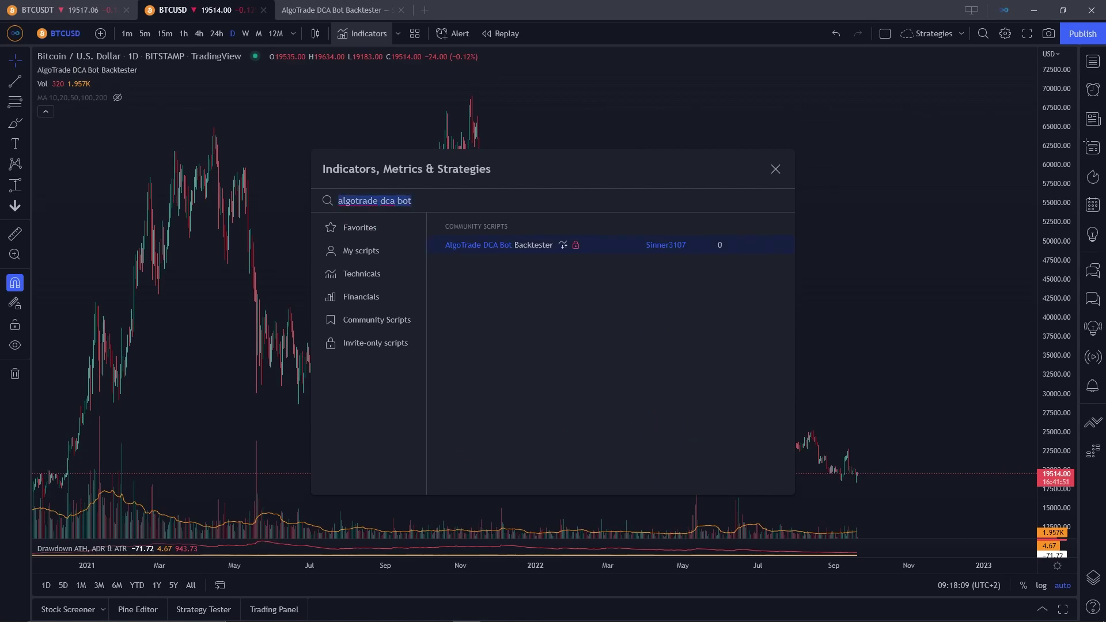
{"action": "left_click", "coordinate": [775, 169]}
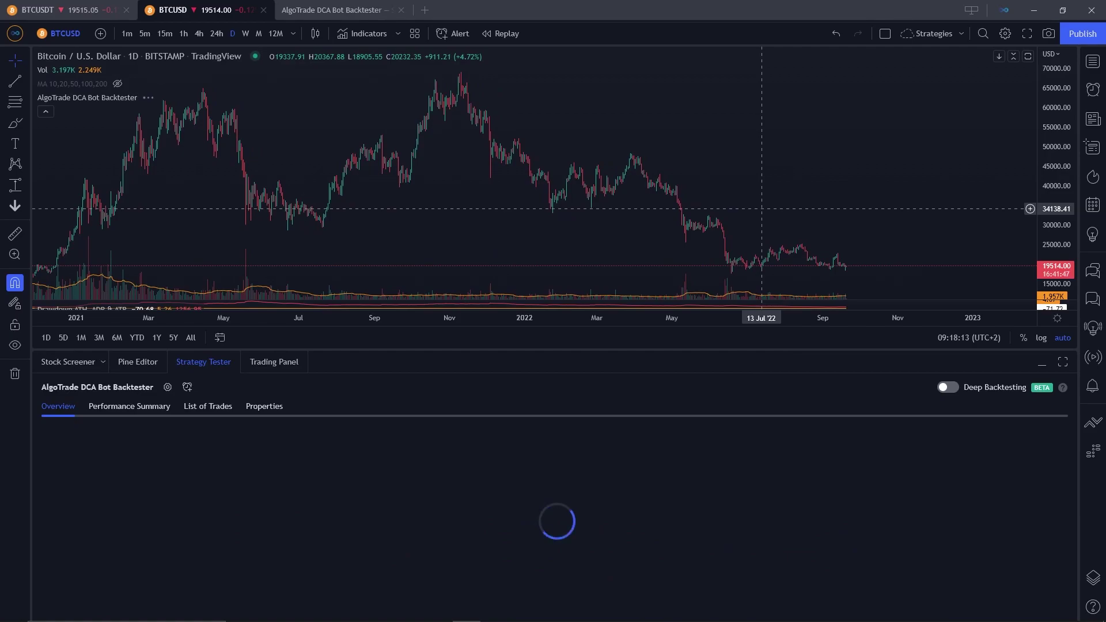
- Open the backtester settings and look through the DCA Preset list, keeping Standard TA
{"action": "left_click", "coordinate": [164, 97]}
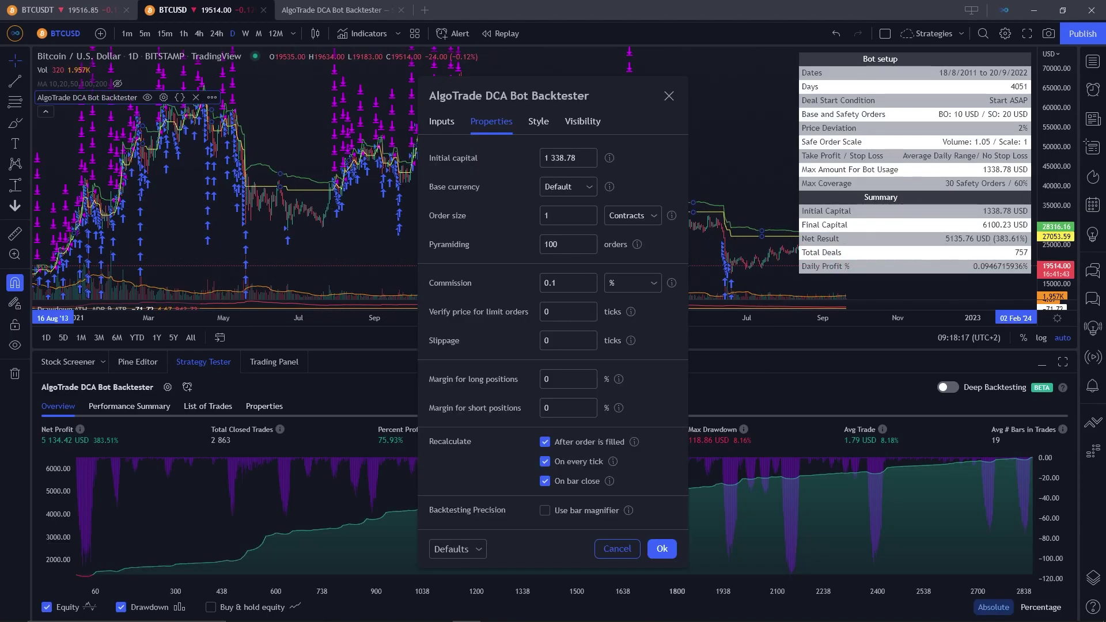
{"action": "left_click", "coordinate": [629, 145]}
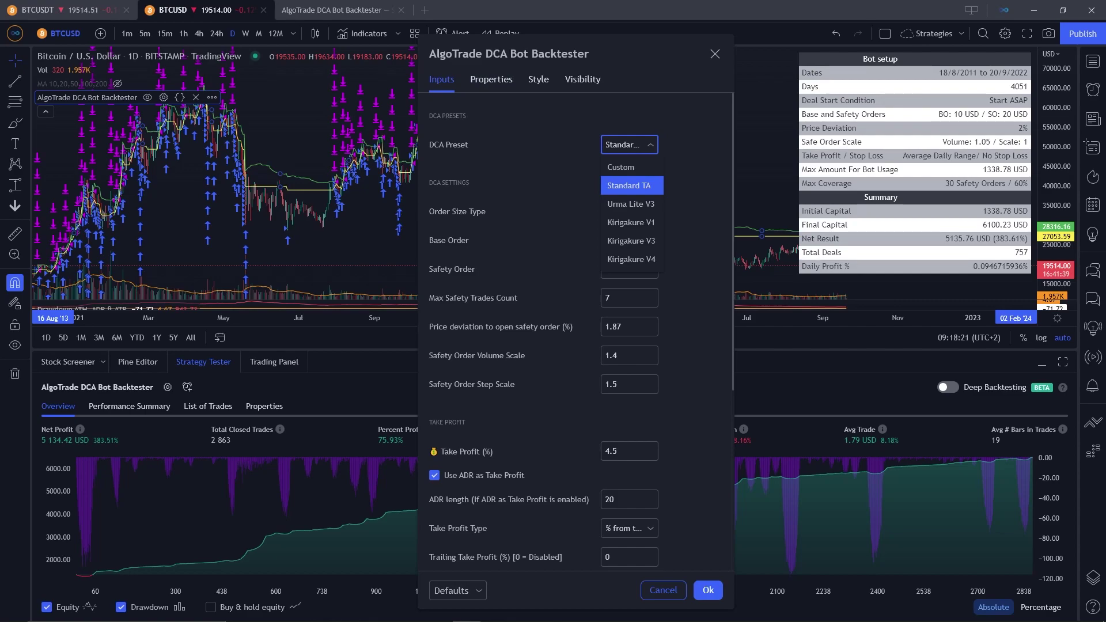
{"action": "left_click_drag", "start_coordinate": [640, 55], "coordinate": [565, 54]}
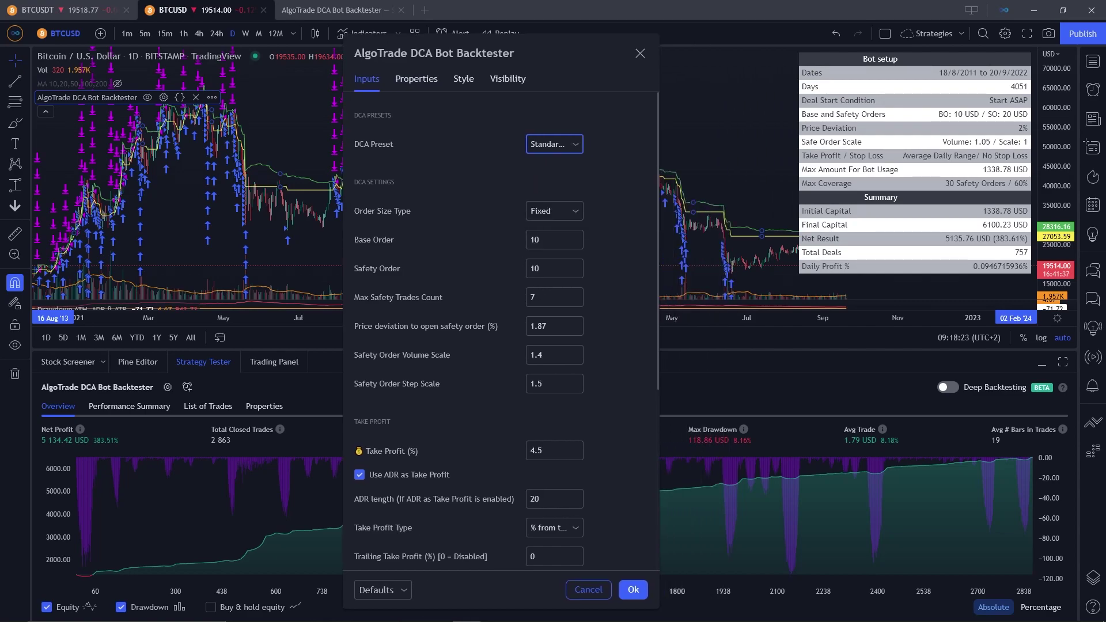
{"action": "left_click", "coordinate": [575, 144]}
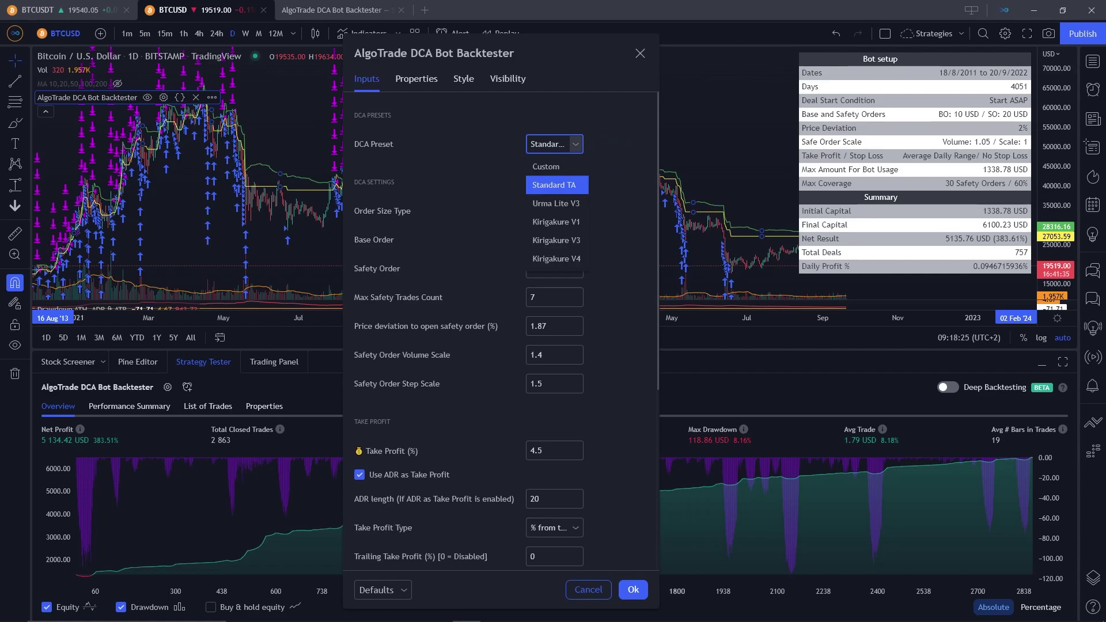
{"action": "left_click", "coordinate": [558, 185]}
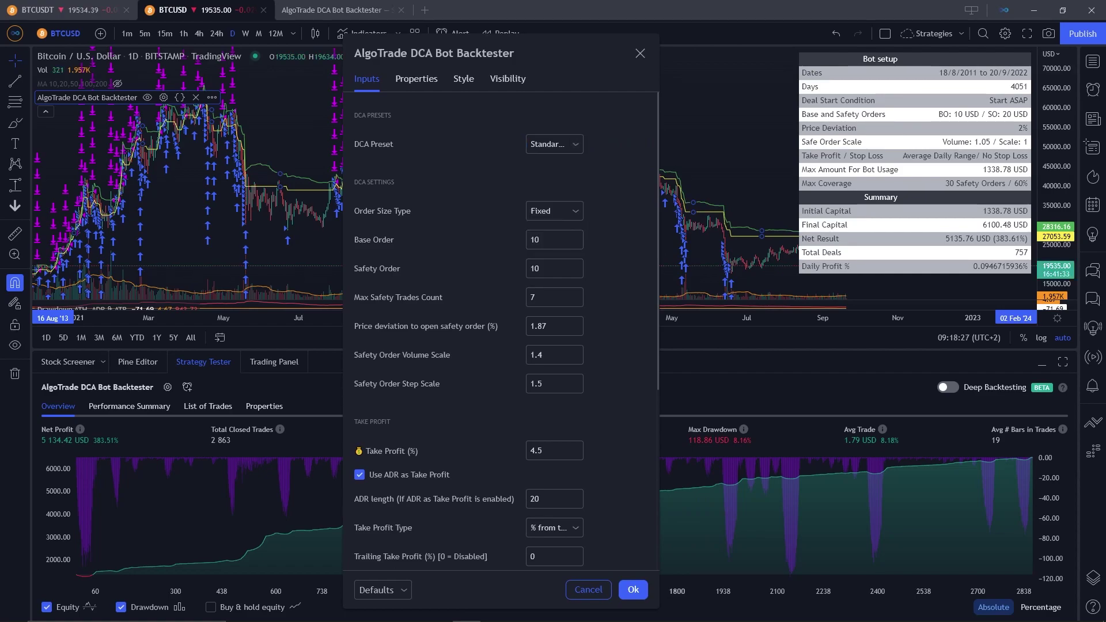
- Close the backtester settings and minimize the Strategy Tester panel
{"action": "left_click", "coordinate": [633, 590]}
{"action": "left_click", "coordinate": [1042, 362]}
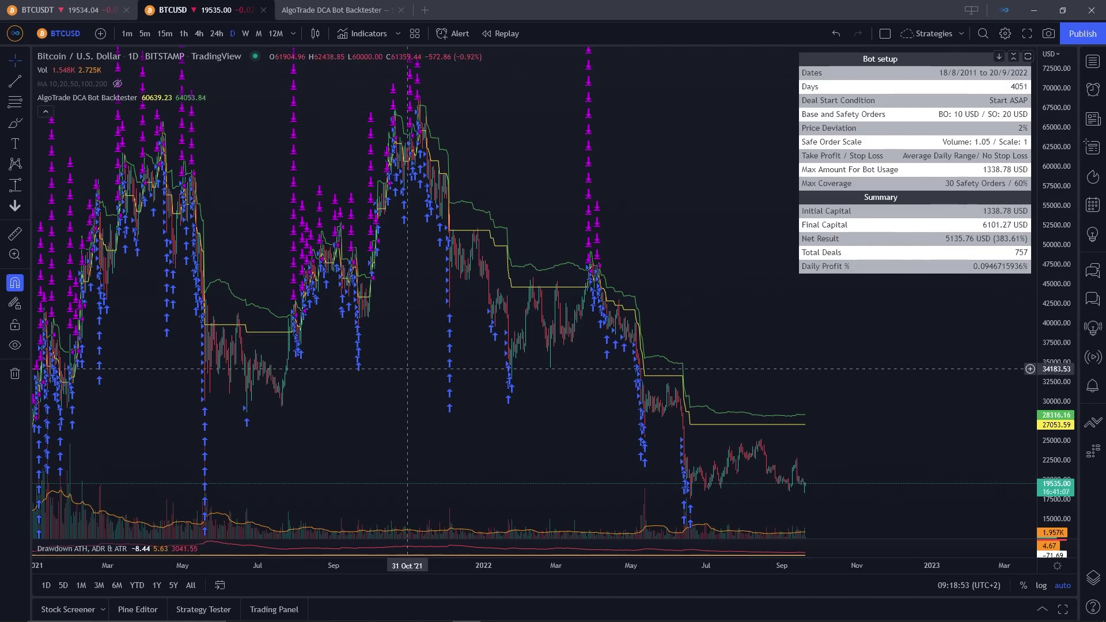
- Choose the Urma Lite V3 DCA preset and move the settings dialog left to expose results
{"action": "left_click_drag", "start_coordinate": [408, 368], "coordinate": [431, 360]}
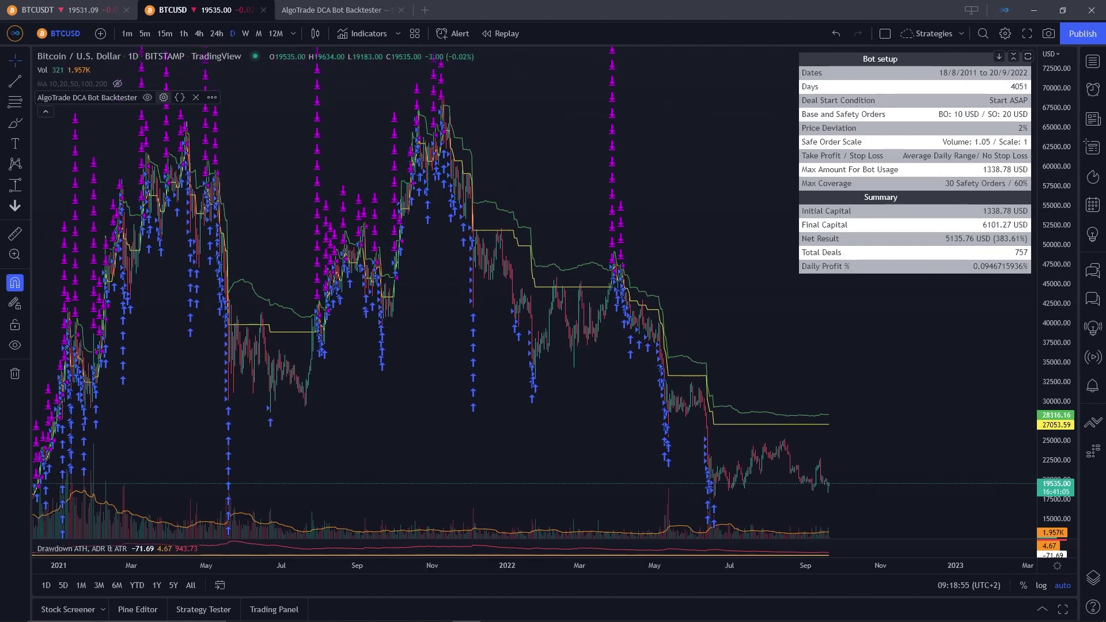
{"action": "left_click", "coordinate": [163, 97]}
{"action": "left_click_drag", "start_coordinate": [564, 55], "coordinate": [516, 56]}
{"action": "left_click", "coordinate": [541, 145]}
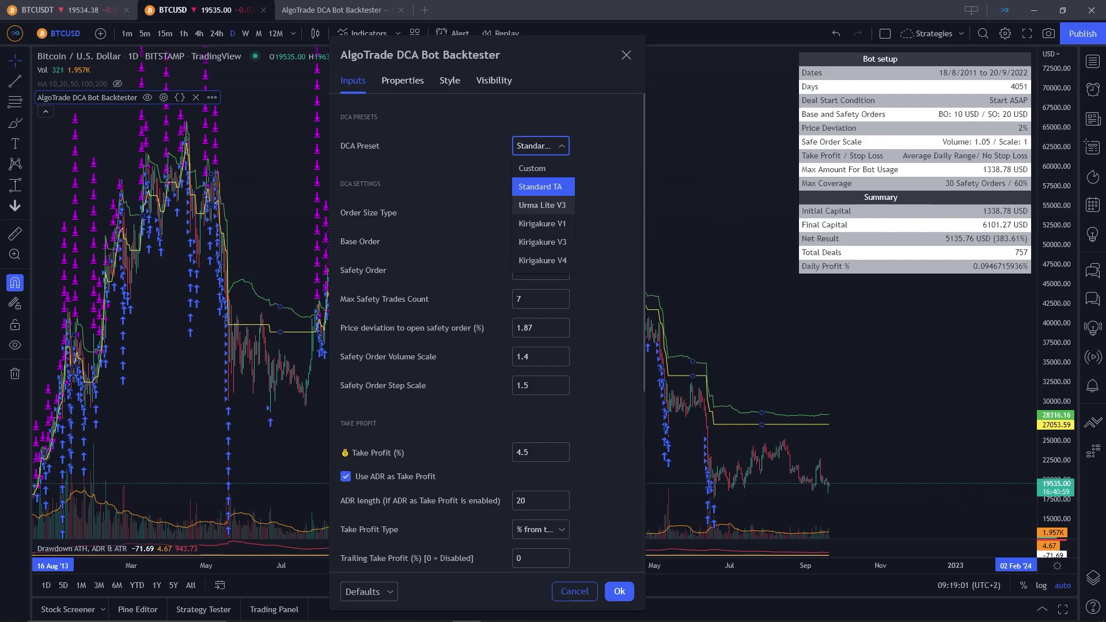
{"action": "left_click", "coordinate": [542, 205]}
{"action": "left_click_drag", "start_coordinate": [541, 55], "coordinate": [473, 53]}
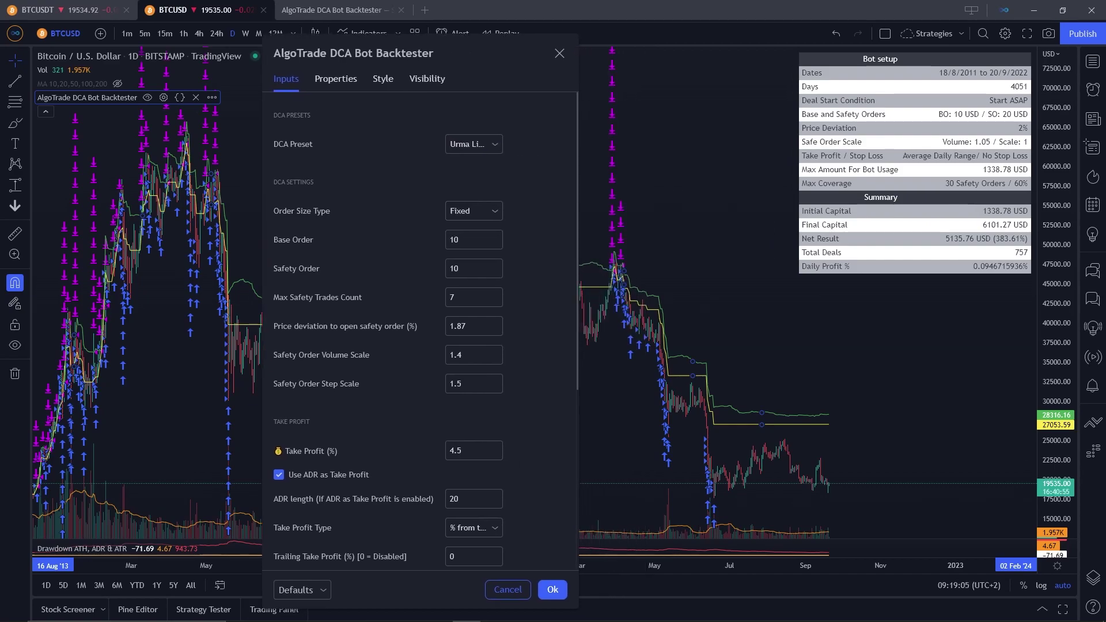
{"action": "left_click_drag", "start_coordinate": [347, 53], "coordinate": [309, 54]}
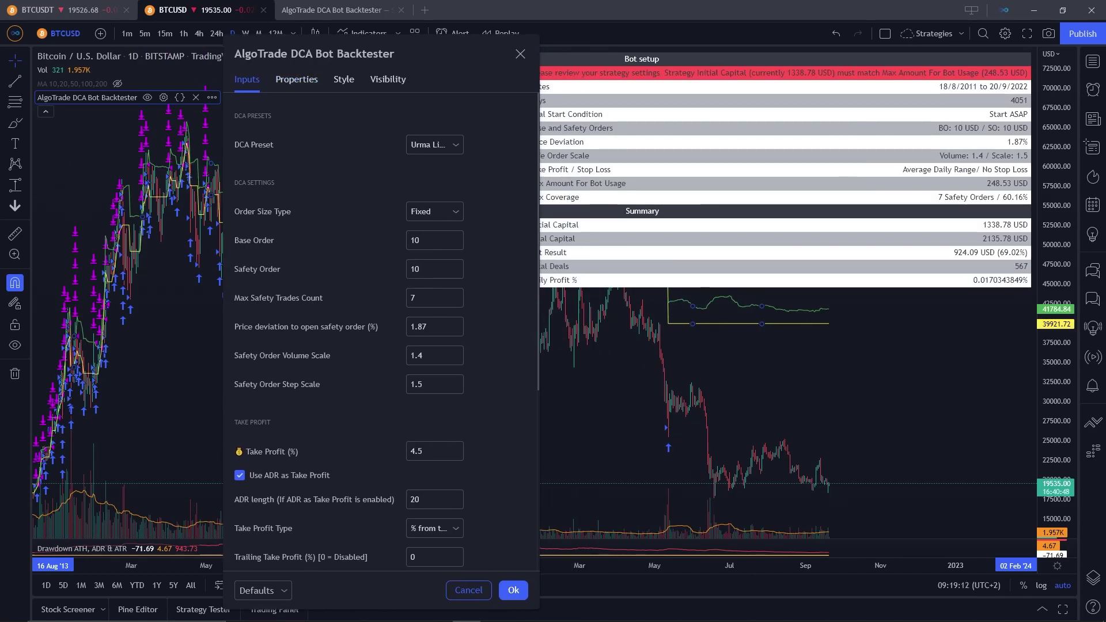
{"action": "left_click_drag", "start_coordinate": [300, 53], "coordinate": [235, 49]}
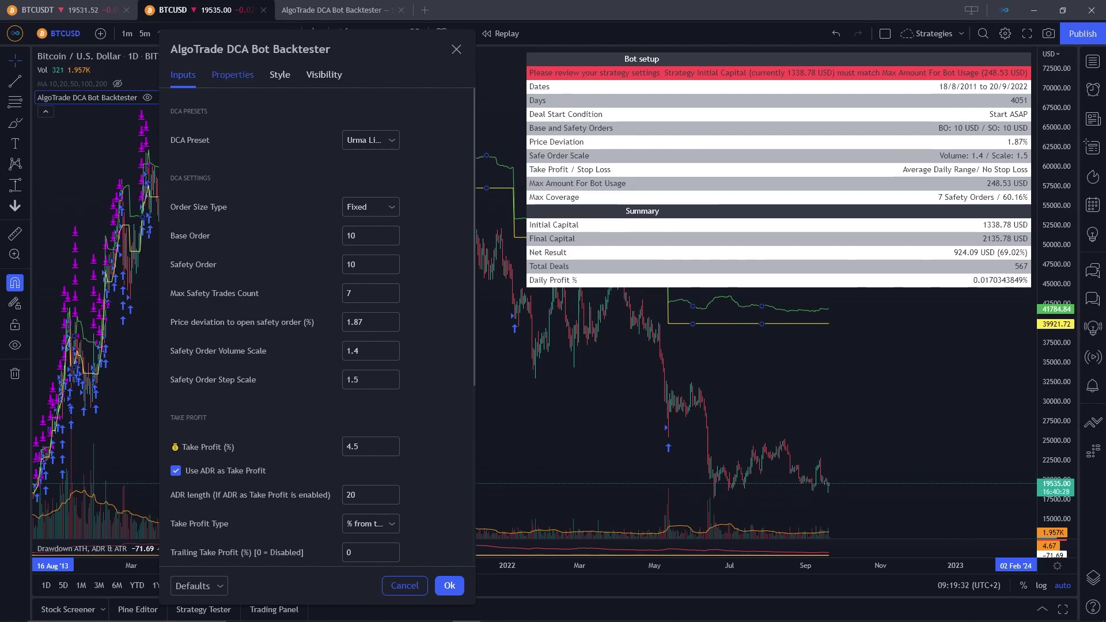
- Replace the Initial capital on the Properties tab with 248.53
{"action": "left_click", "coordinate": [232, 74]}
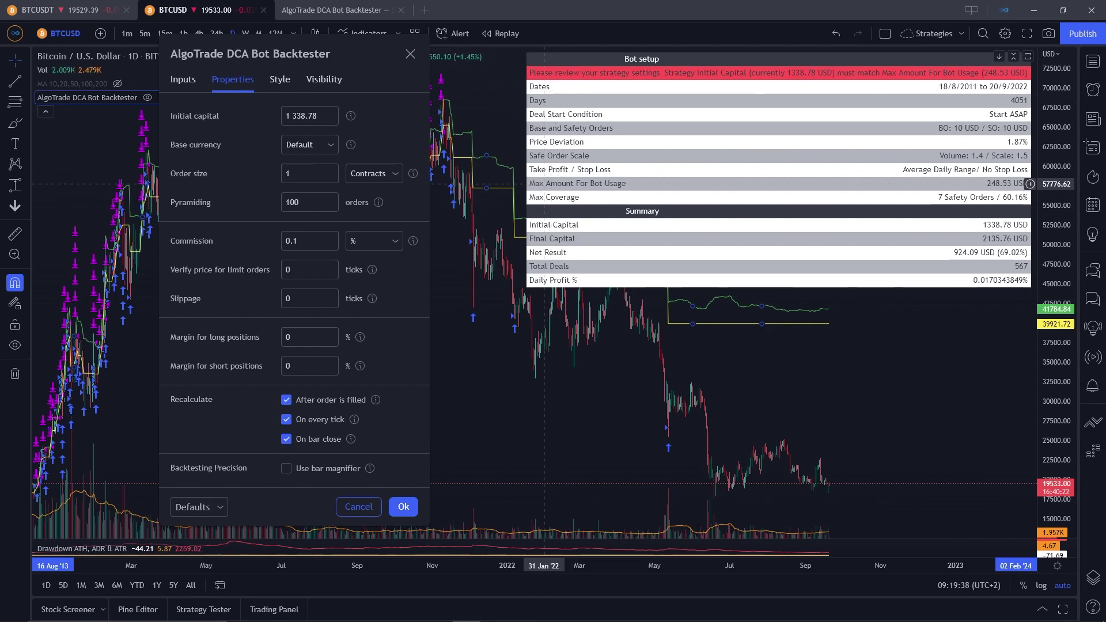
{"action": "left_click", "coordinate": [318, 116]}
{"action": "left_click_drag", "start_coordinate": [318, 116], "coordinate": [282, 116]}
{"action": "left_click", "coordinate": [183, 80]}
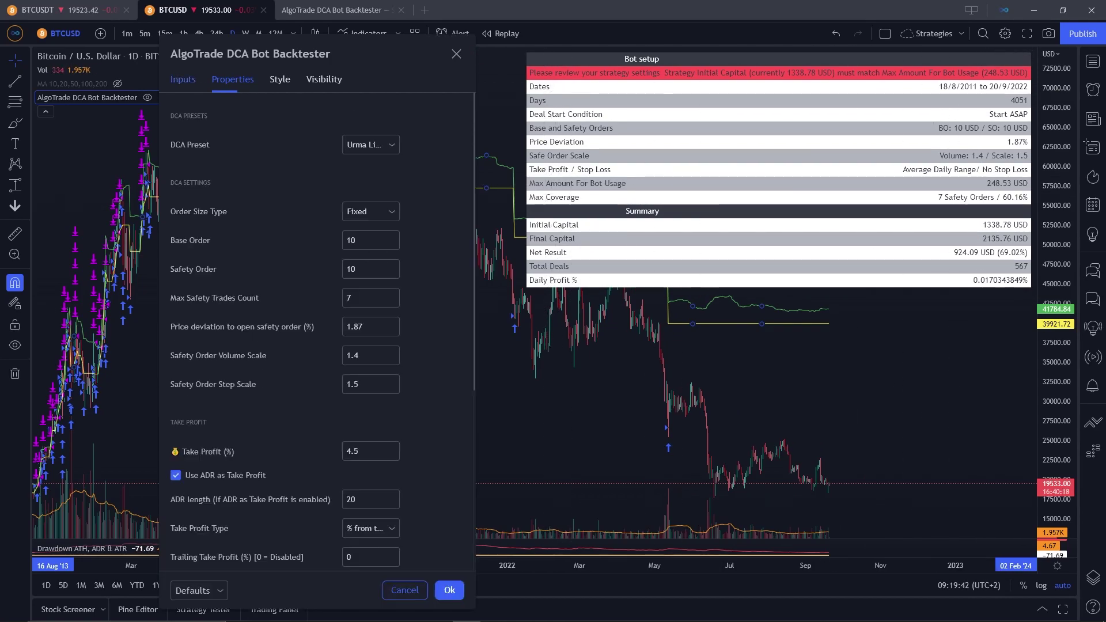
{"action": "left_click", "coordinate": [371, 145]}
{"action": "left_click", "coordinate": [370, 204]}
{"action": "left_click", "coordinate": [233, 79]}
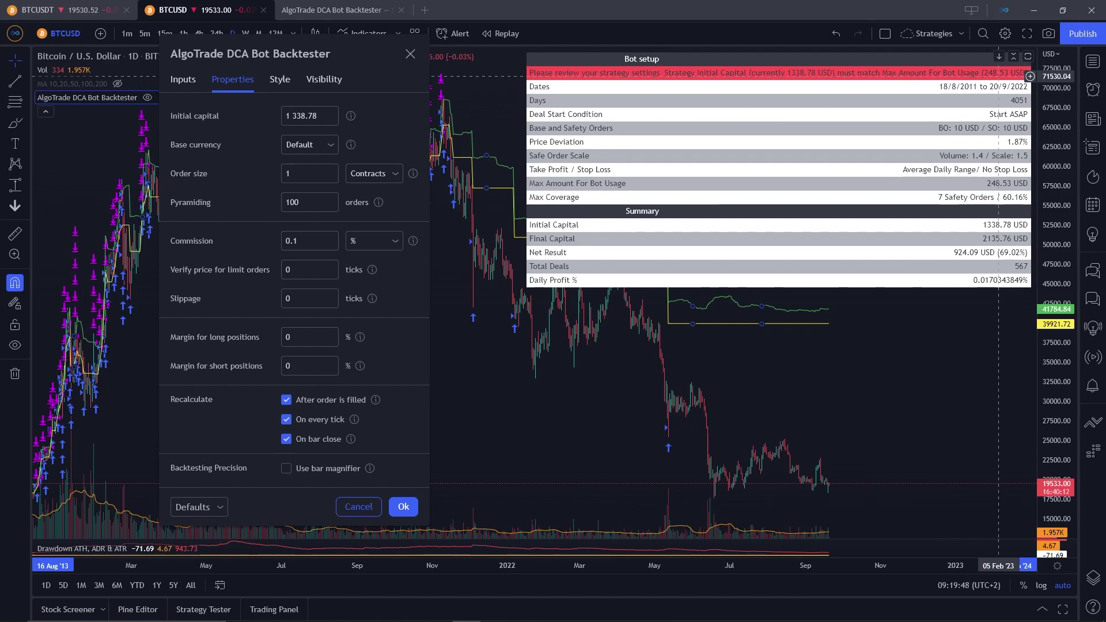
{"action": "left_click_drag", "start_coordinate": [318, 116], "coordinate": [284, 117]}
{"action": "type", "text": "248.53"}
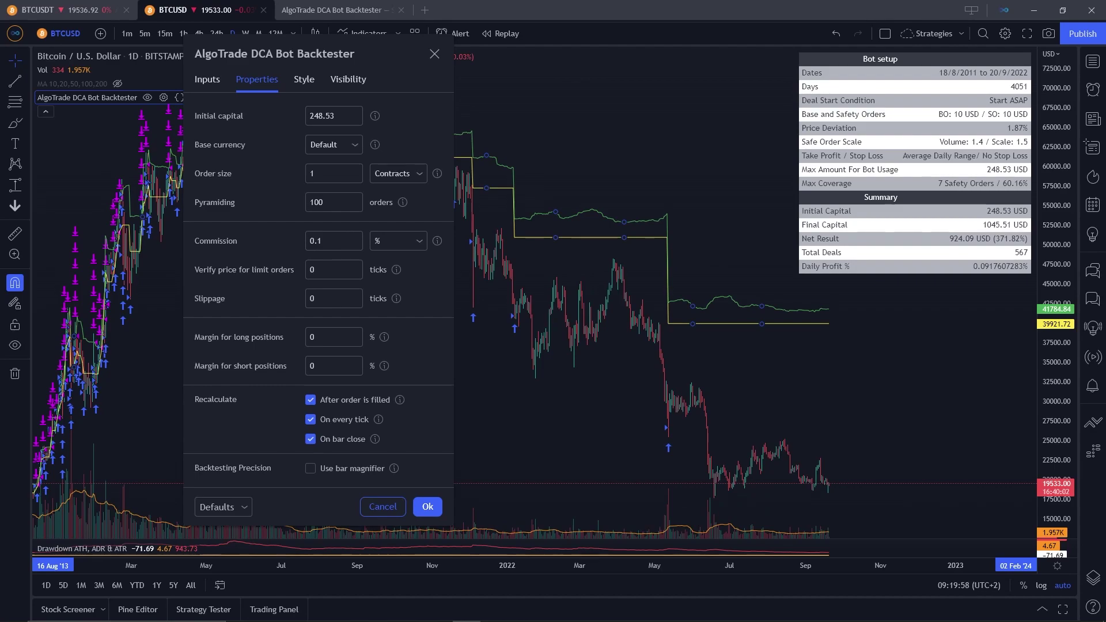
{"action": "left_click_drag", "start_coordinate": [334, 54], "coordinate": [412, 54]}
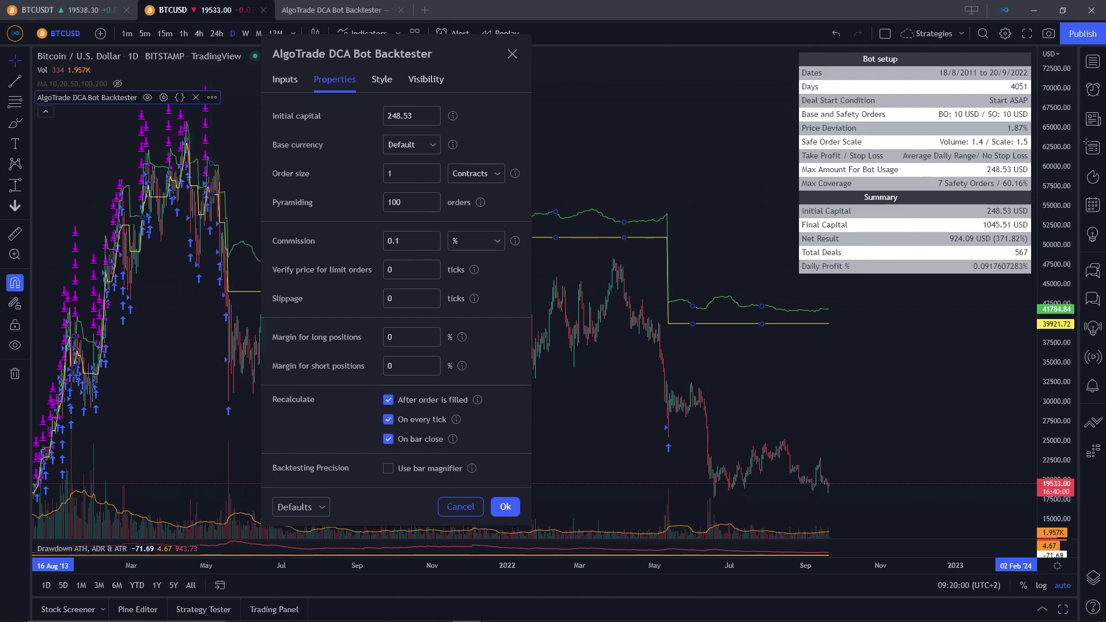
- Change the Safety Order input on the Inputs tab from 10 to 20
{"action": "left_click", "coordinate": [285, 80]}
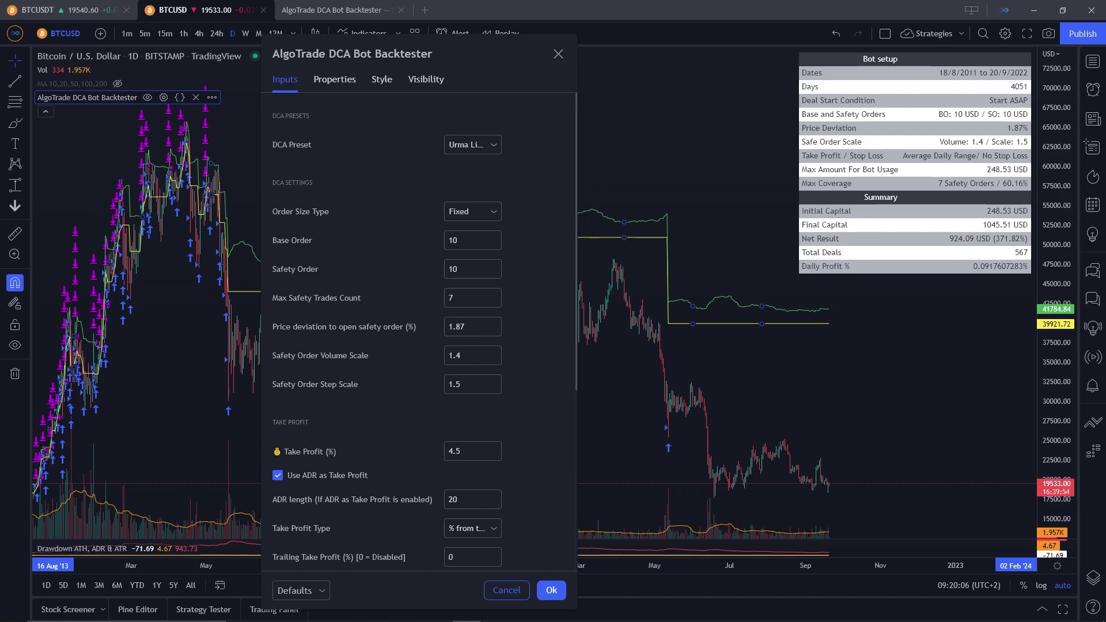
{"action": "double_click", "coordinate": [459, 269]}
{"action": "left_click", "coordinate": [398, 269]}
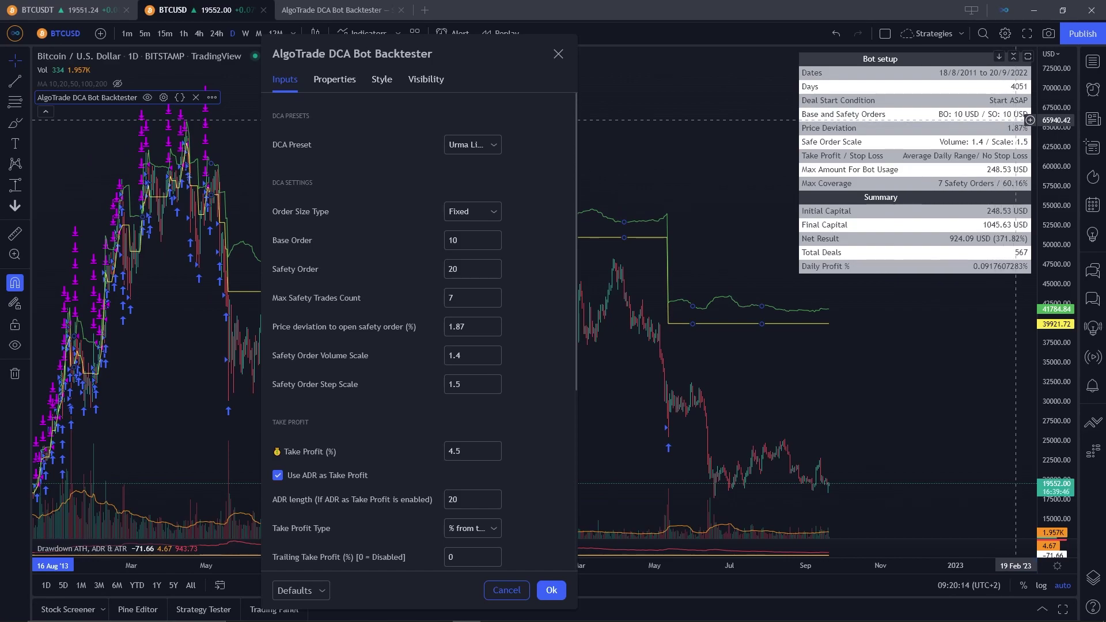
{"action": "scroll", "coordinate": [419, 331], "scroll_direction": "down", "scroll_amount": 3}
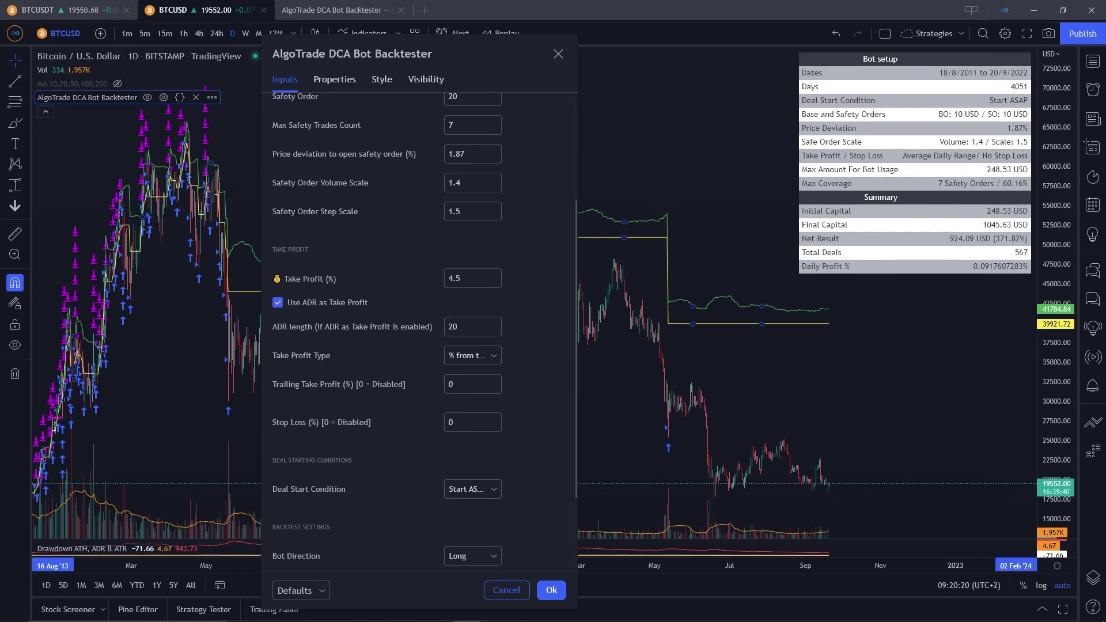
- Set the Bot Direction to Short and apply the settings
{"action": "scroll", "coordinate": [419, 332], "scroll_direction": "up", "scroll_amount": 3}
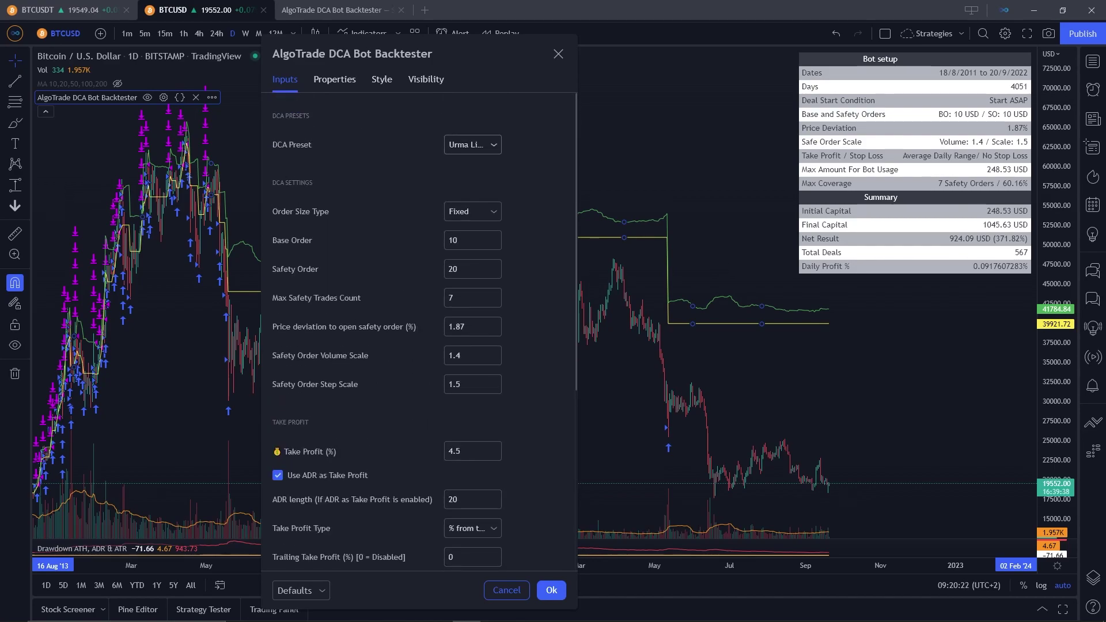
{"action": "scroll", "coordinate": [418, 331], "scroll_direction": "down", "scroll_amount": 2}
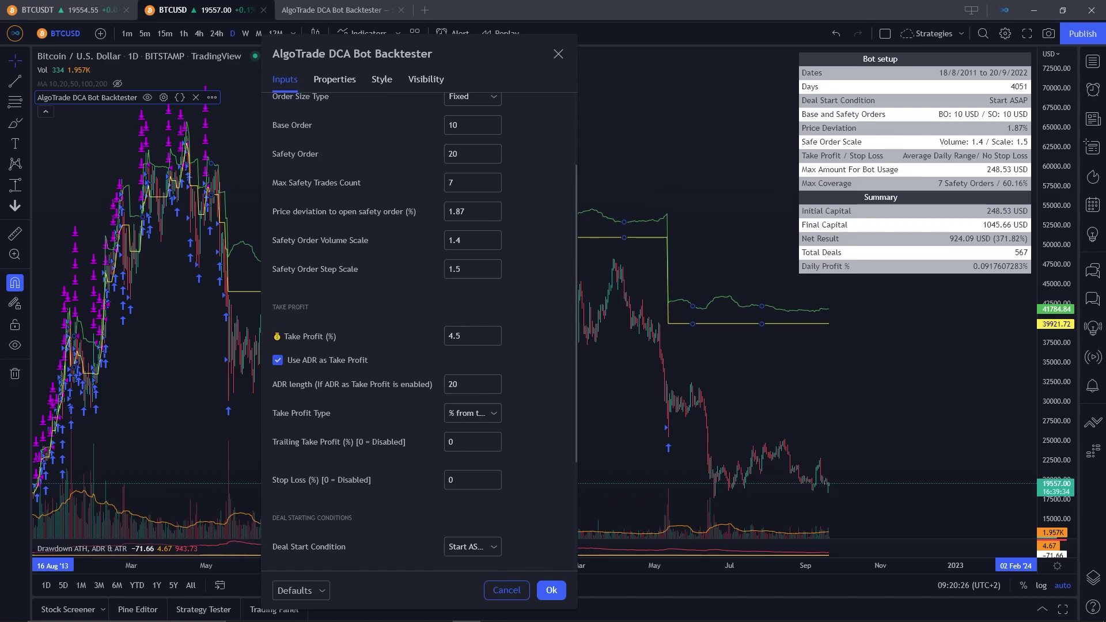
{"action": "scroll", "coordinate": [419, 332], "scroll_direction": "down", "scroll_amount": 3}
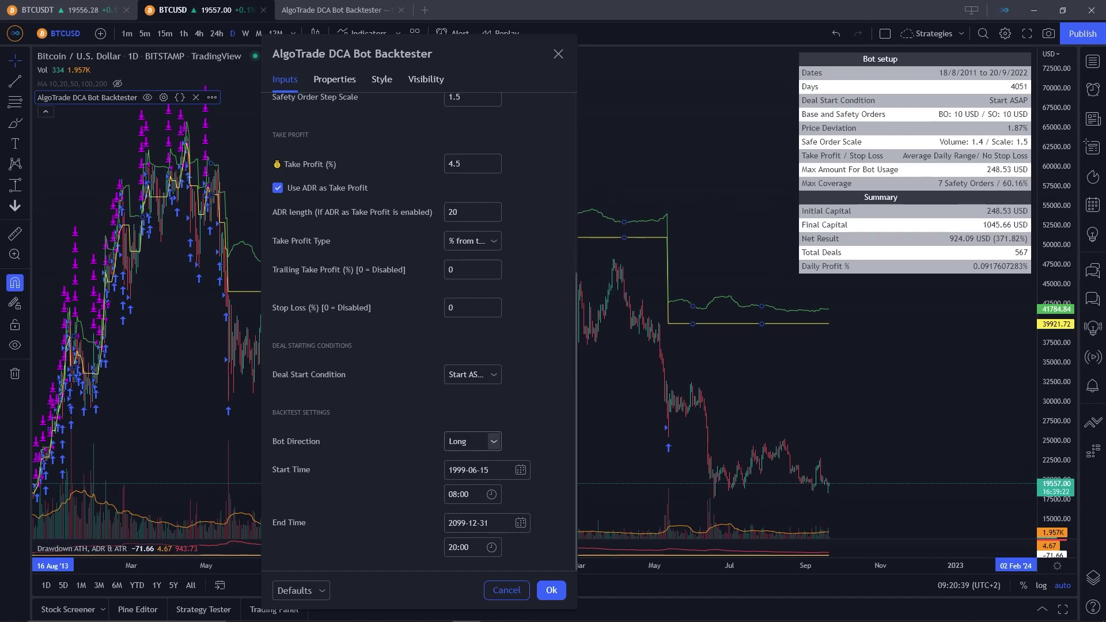
{"action": "left_click", "coordinate": [493, 442]}
{"action": "left_click", "coordinate": [460, 482]}
{"action": "left_click", "coordinate": [552, 590]}
- Change the backtest Start Time to 2022-01-01 and apply
{"action": "left_click_drag", "start_coordinate": [587, 410], "coordinate": [545, 413]}
{"action": "left_click", "coordinate": [164, 97]}
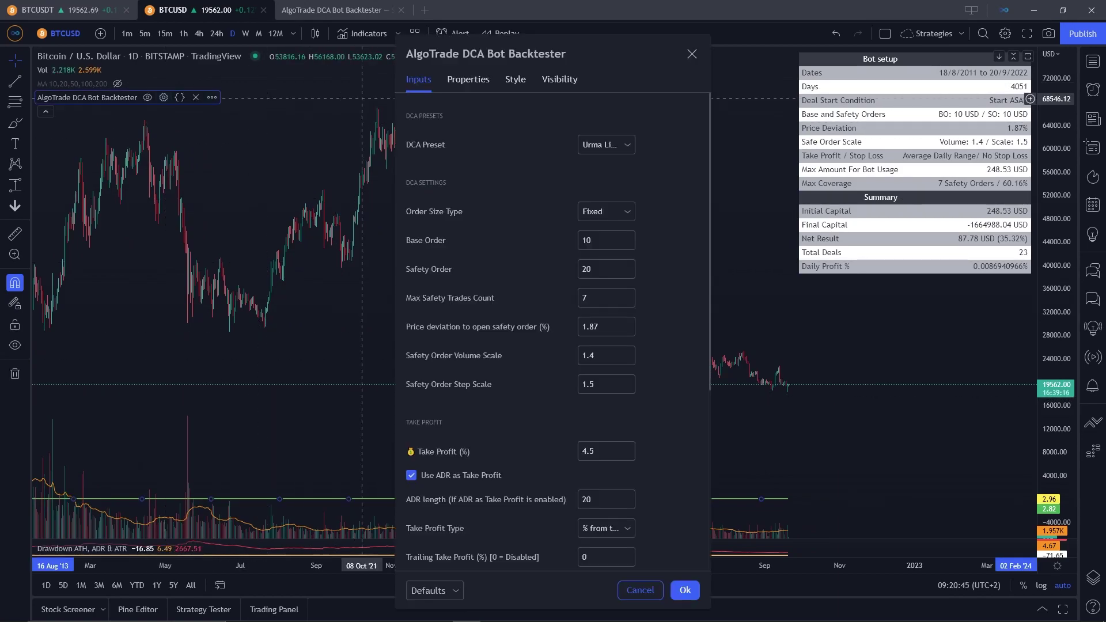
{"action": "left_click_drag", "start_coordinate": [541, 55], "coordinate": [146, 56]}
{"action": "scroll", "coordinate": [210, 439], "scroll_direction": "down", "scroll_amount": 4}
{"action": "scroll", "coordinate": [210, 450], "scroll_direction": "down", "scroll_amount": 2}
{"action": "left_click", "coordinate": [215, 472]}
{"action": "key", "text": "ctrl+a"}
{"action": "type", "text": "20"}
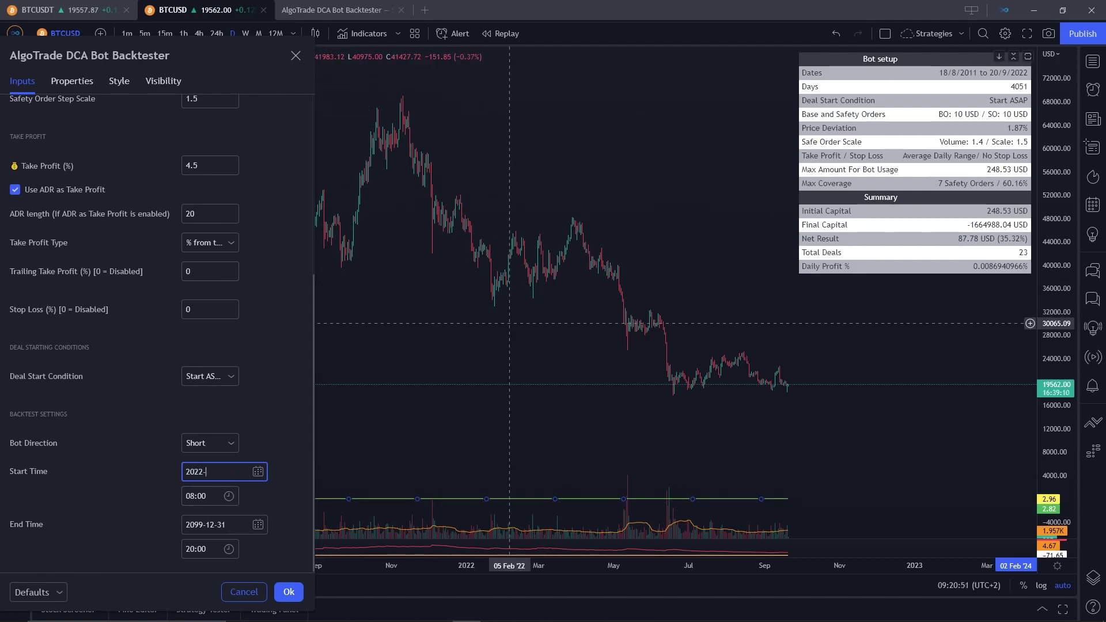
{"action": "type", "text": "22-01-01"}
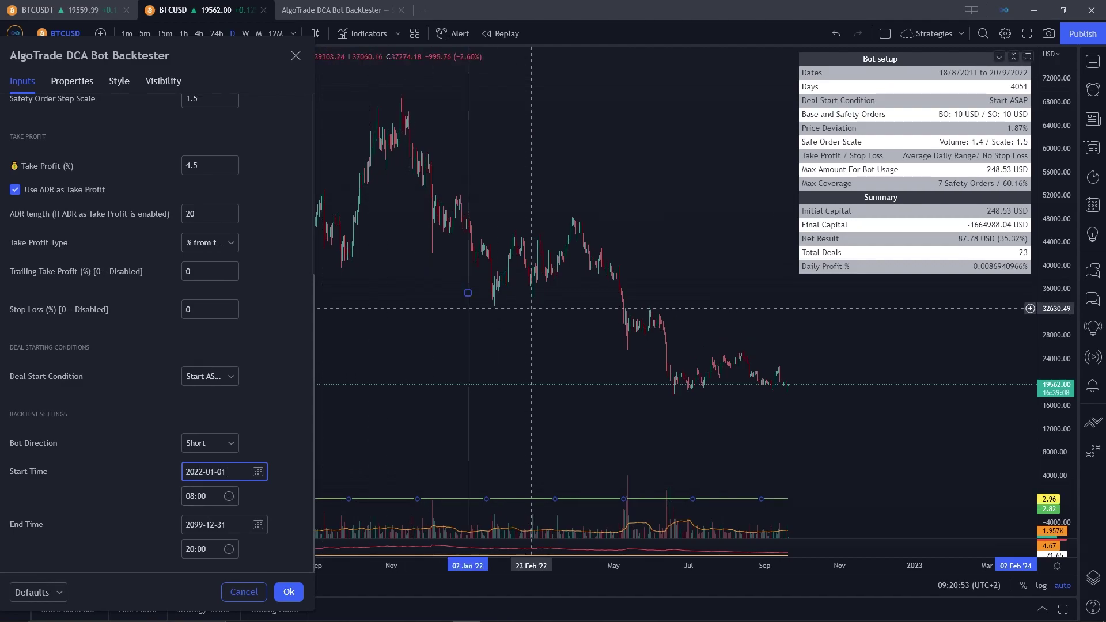
{"action": "key", "text": "Return"}
{"action": "left_click", "coordinate": [288, 592]}
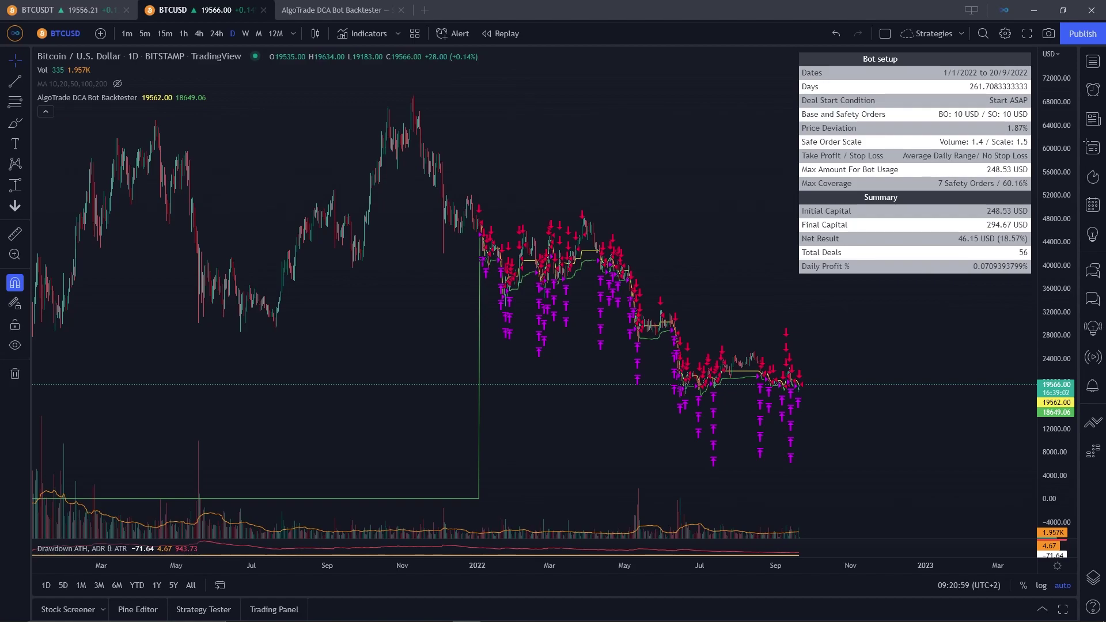
- Restore Start Time 1999-01-01 and Bot Direction Long, then apply
{"action": "mouse_move", "coordinate": [180, 97]}
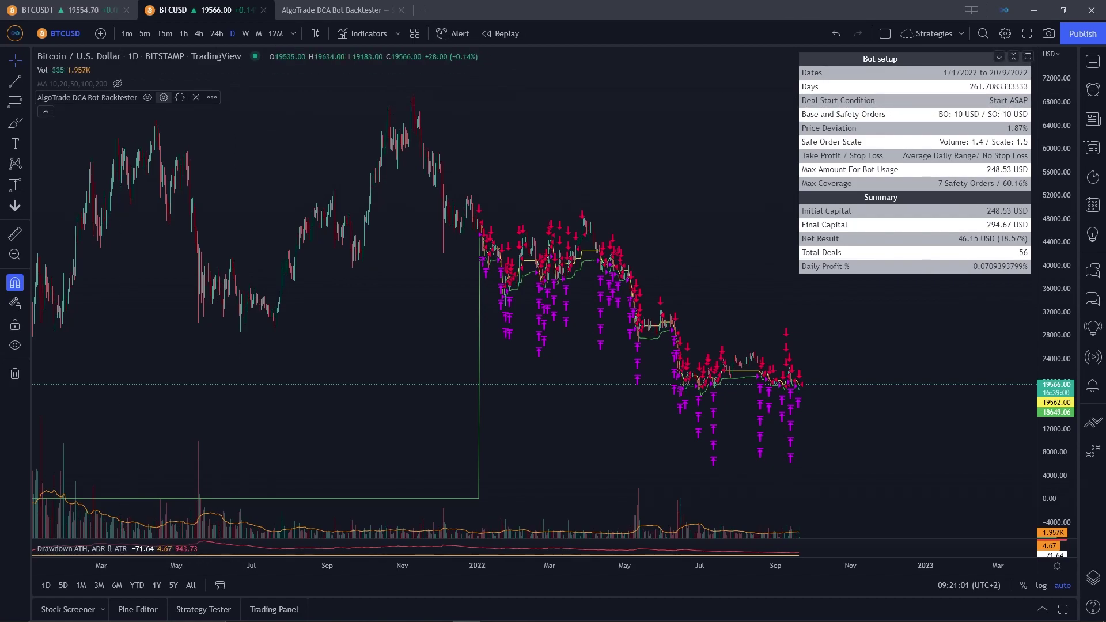
{"action": "left_click", "coordinate": [164, 97]}
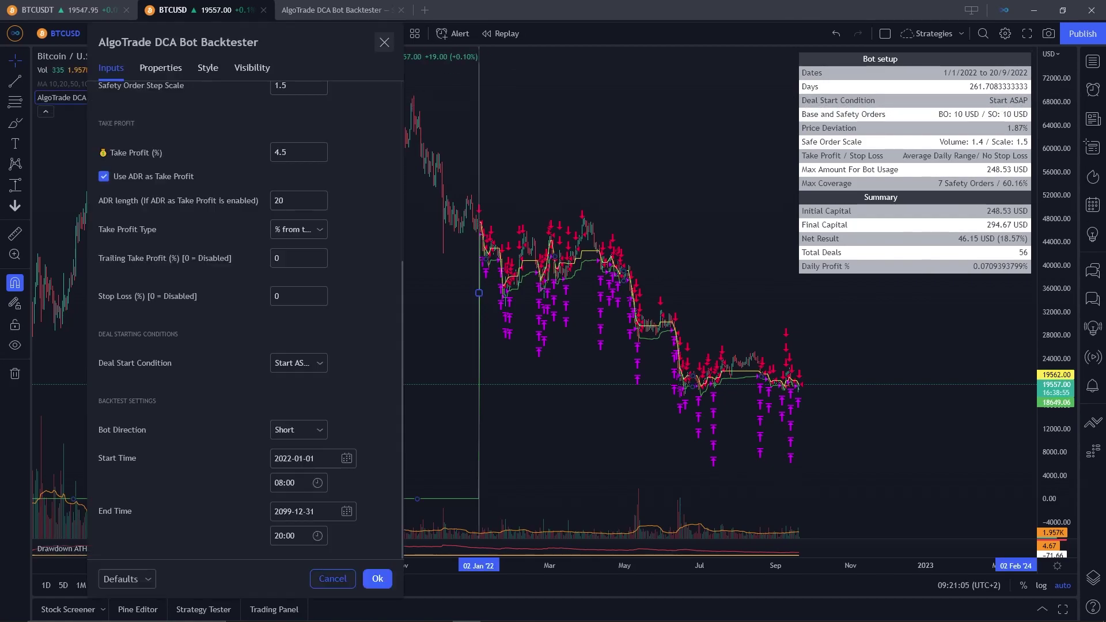
{"action": "key", "text": "Escape"}
{"action": "left_click", "coordinate": [163, 98]}
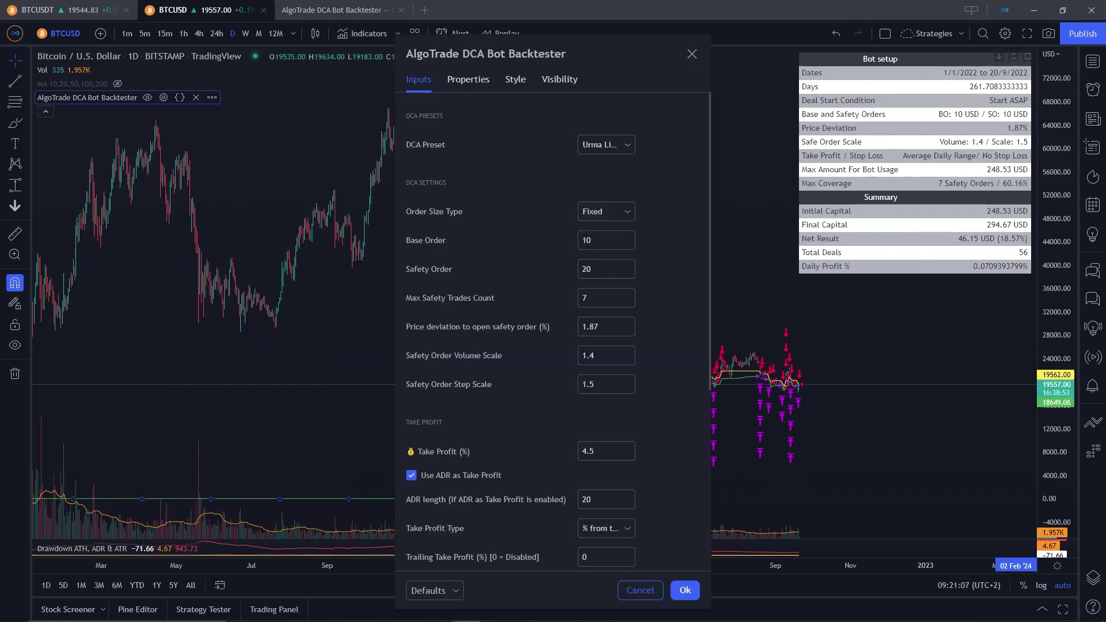
{"action": "left_click_drag", "start_coordinate": [537, 52], "coordinate": [311, 51]}
{"action": "scroll", "coordinate": [358, 369], "scroll_direction": "down", "scroll_amount": 5}
{"action": "left_click", "coordinate": [381, 464]}
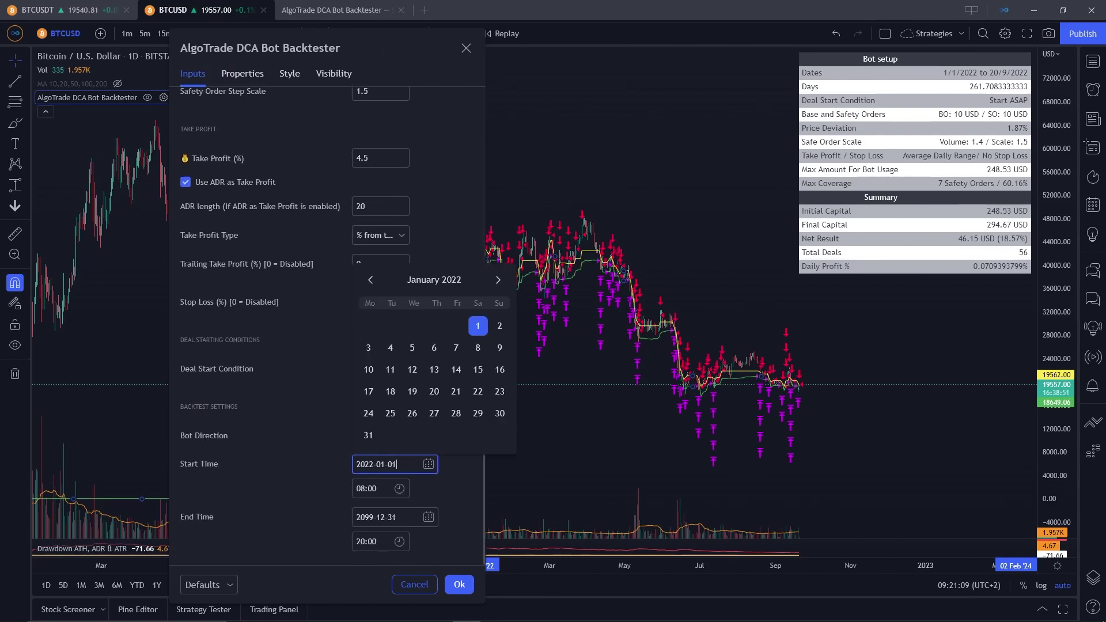
{"action": "key", "text": "ctrl+a"}
{"action": "type", "text": "1999-"}
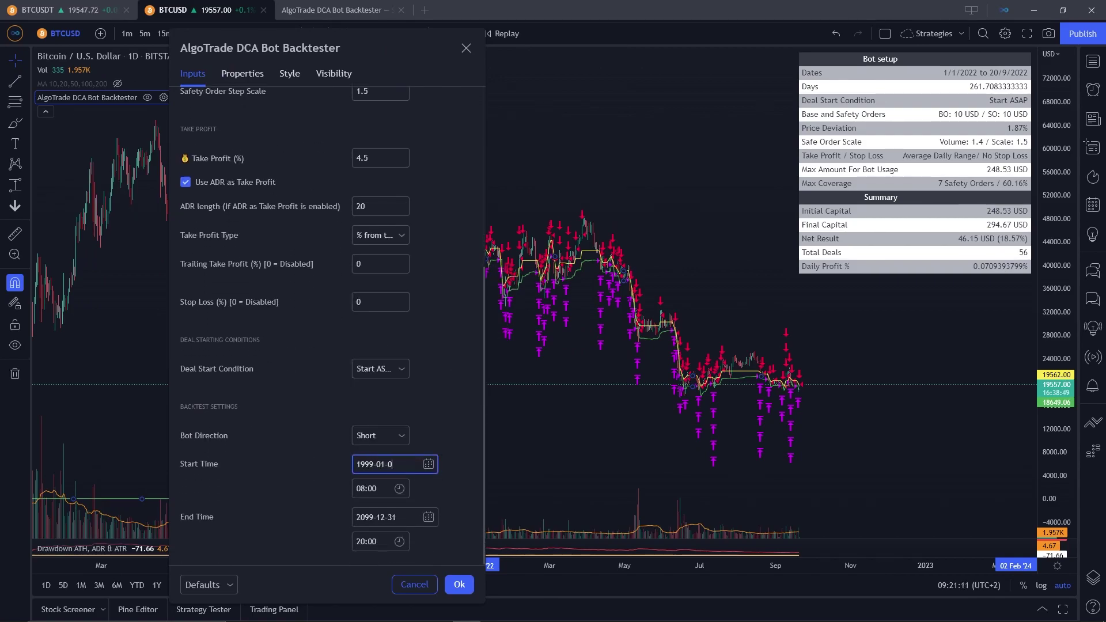
{"action": "type", "text": "01-01"}
{"action": "key", "text": "Return"}
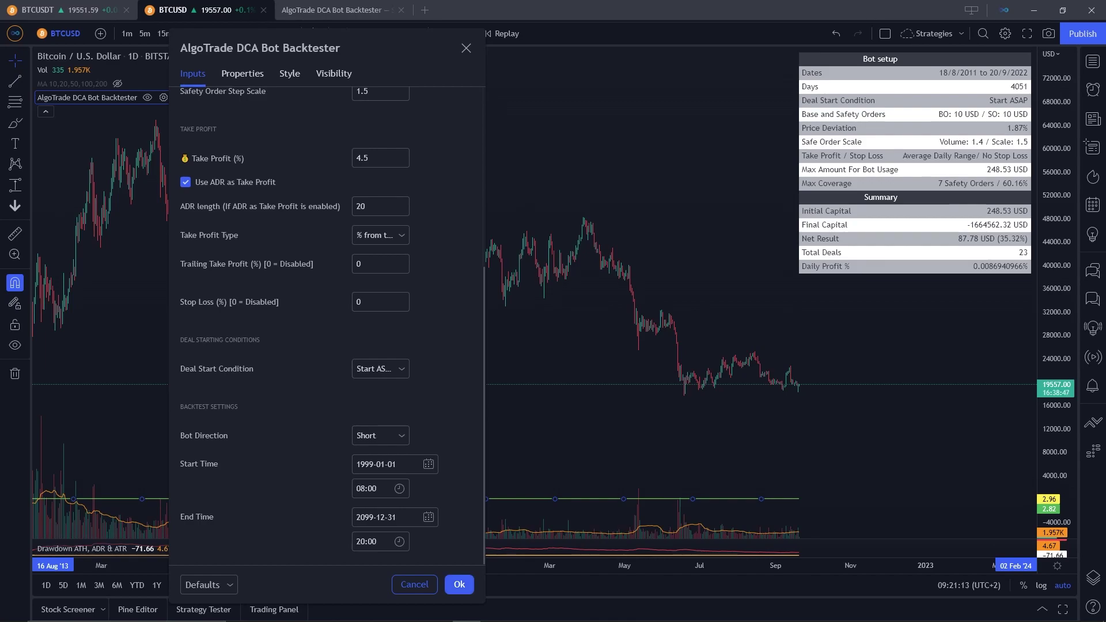
{"action": "left_click", "coordinate": [380, 435]}
{"action": "left_click", "coordinate": [372, 456]}
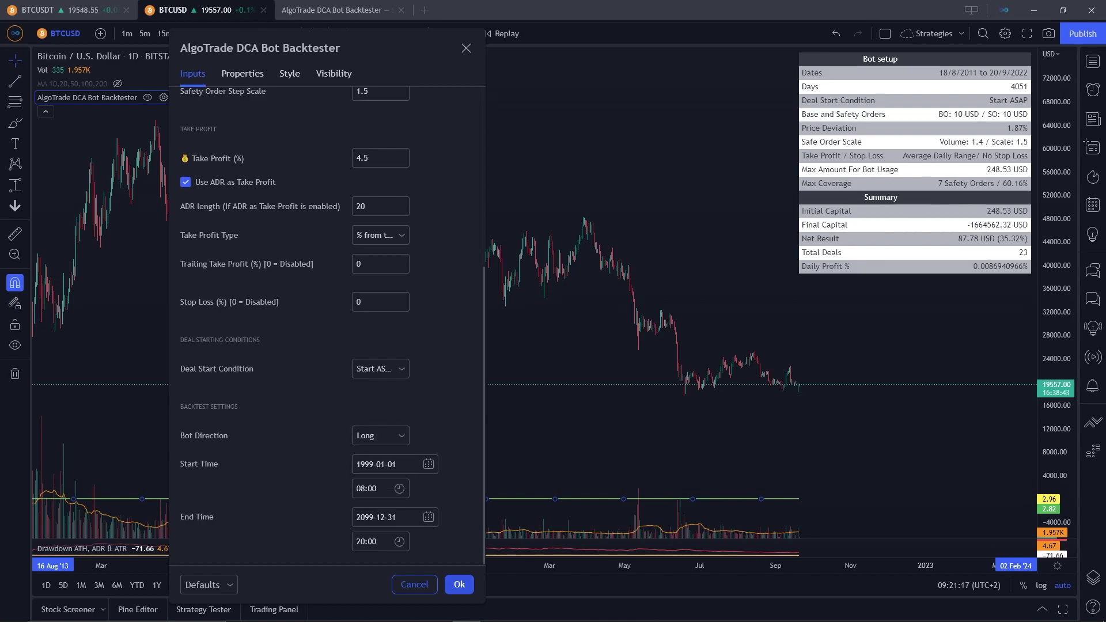
{"action": "left_click", "coordinate": [460, 585]}
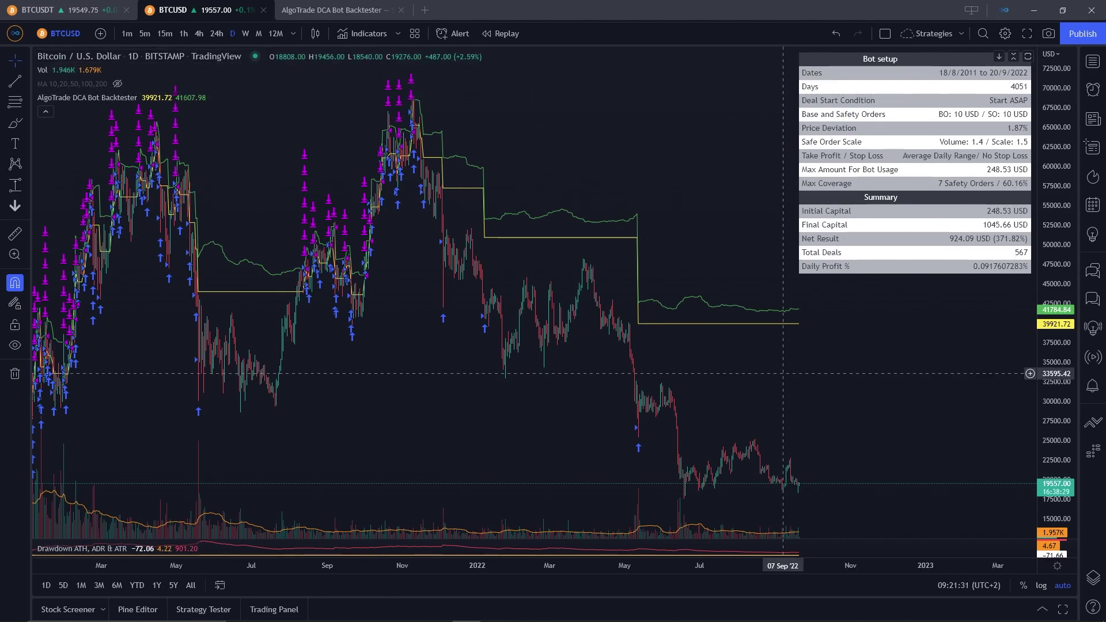
- Load BTCUSDT from Binance, then switch the chart to BTCUSD on Bitstamp
{"action": "type", "text": "BTCUSDT"}
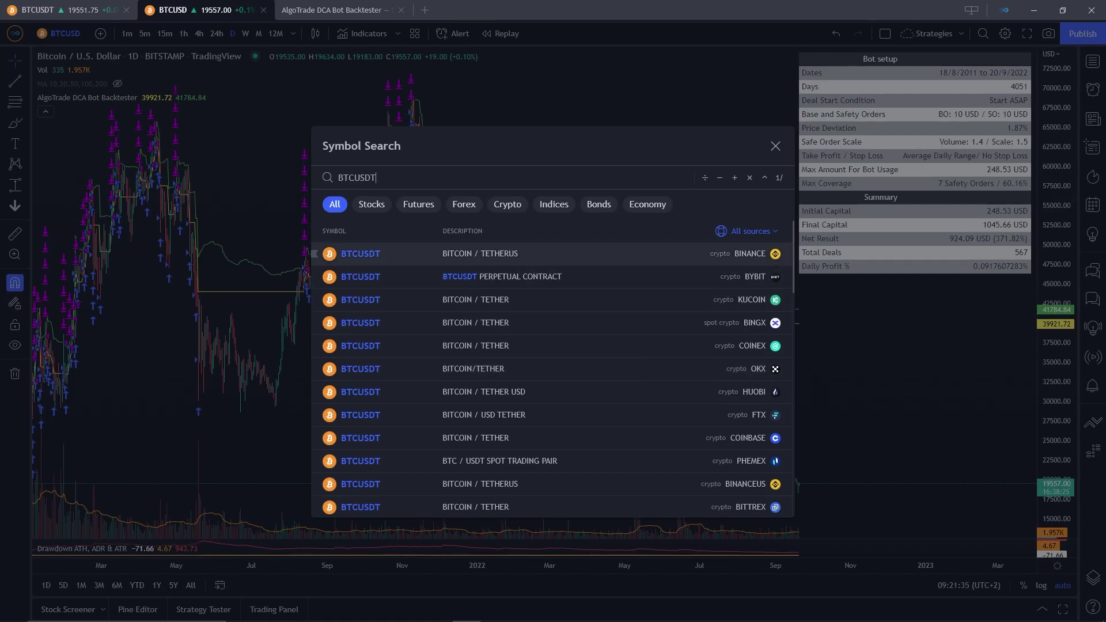
{"action": "key", "text": "Return"}
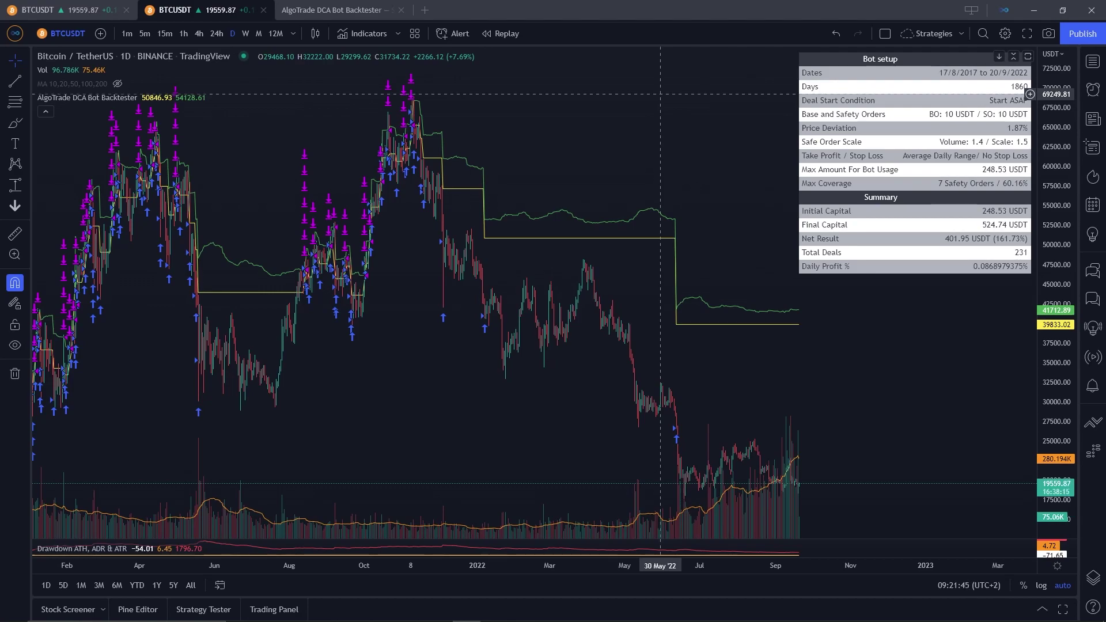
{"action": "type", "text": "BTCUSD"}
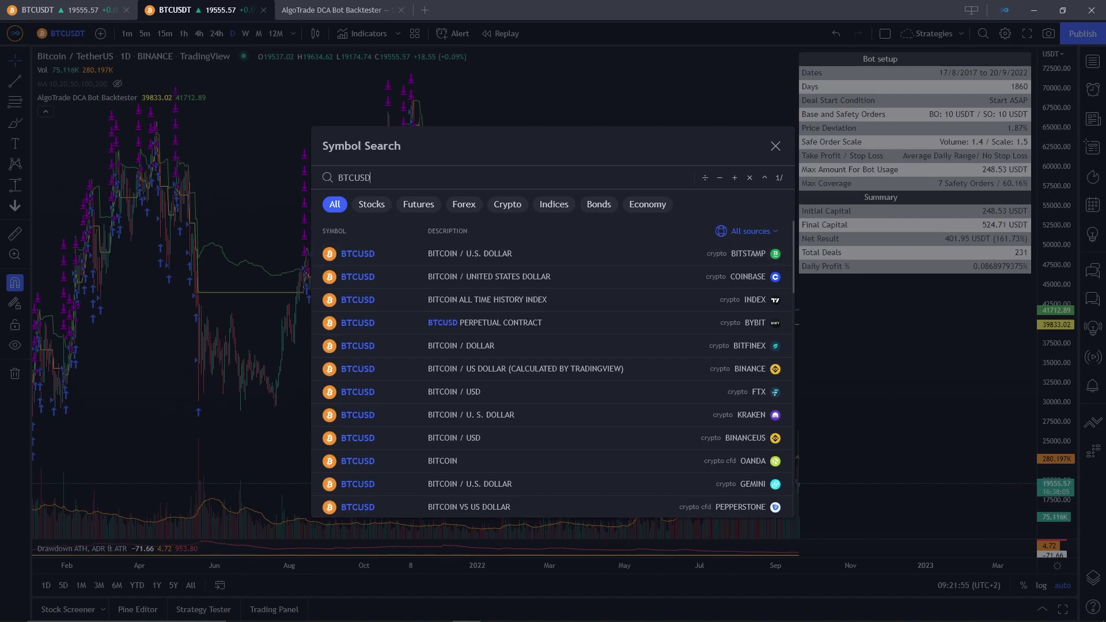
{"action": "key", "text": "ctrl+a"}
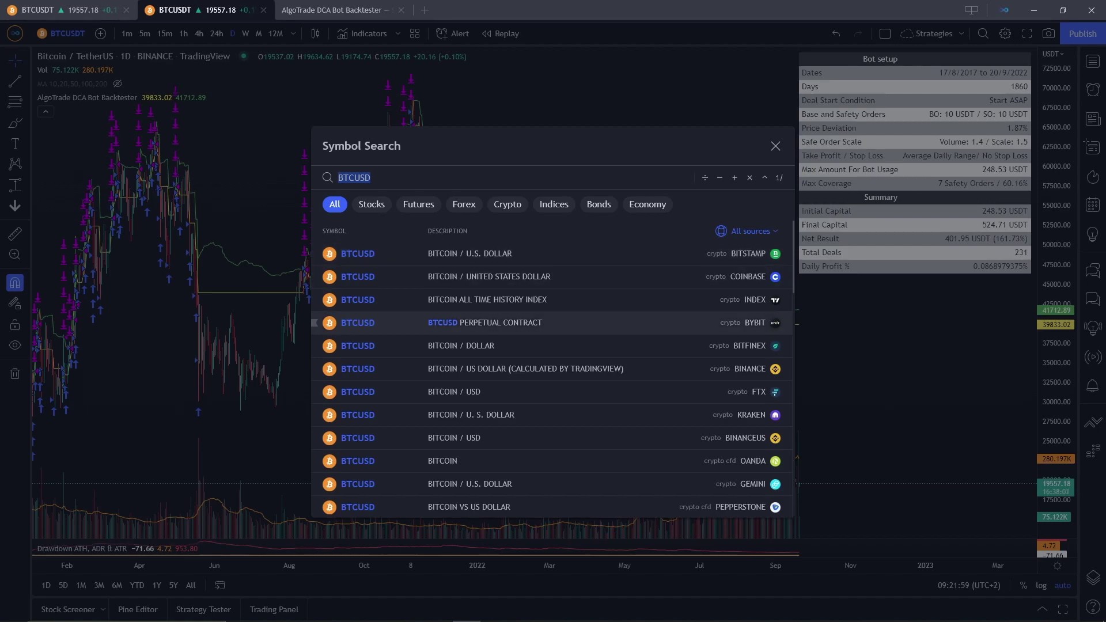
{"action": "key", "text": "Return"}
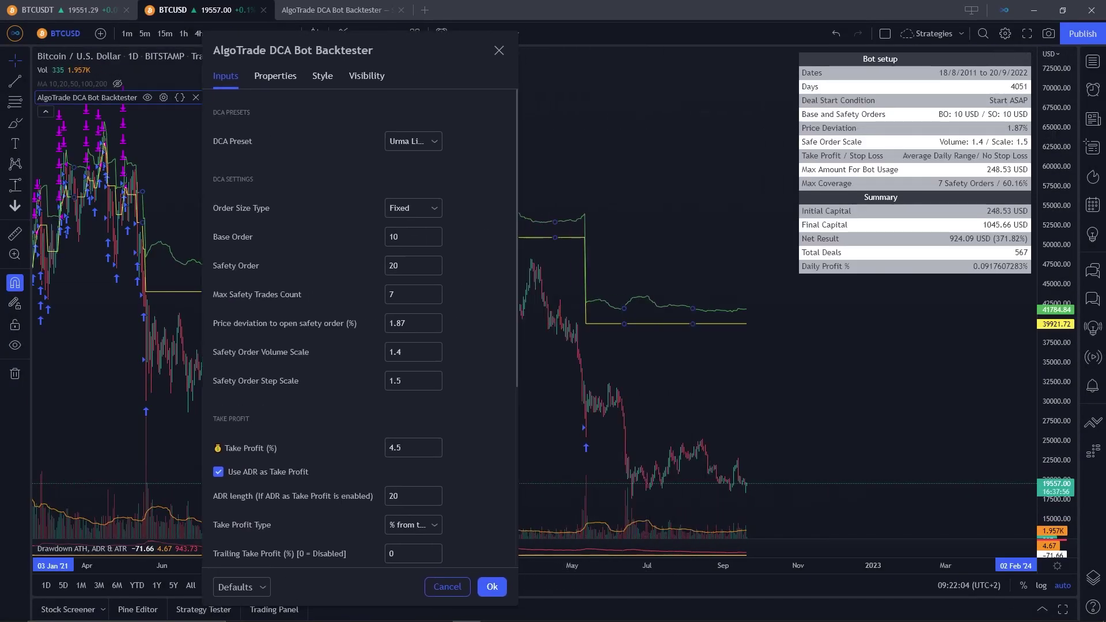
- Untick Average Price and Take Profit on the Style tab and confirm
{"action": "left_click_drag", "start_coordinate": [397, 50], "coordinate": [379, 51]}
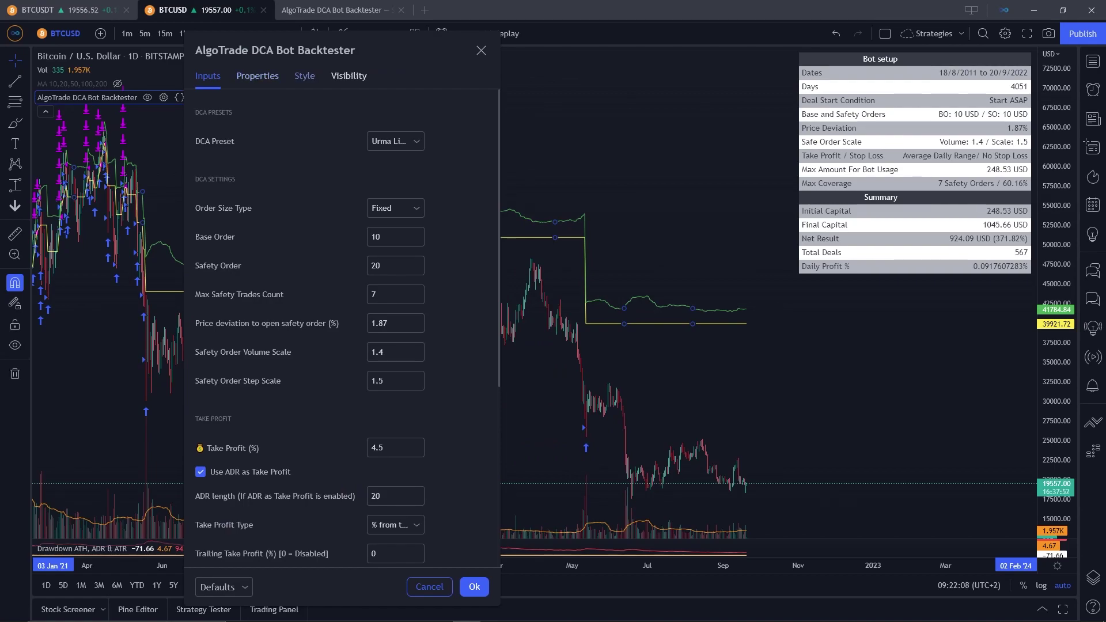
{"action": "left_click", "coordinate": [304, 75]}
{"action": "left_click_drag", "start_coordinate": [314, 54], "coordinate": [407, 58]}
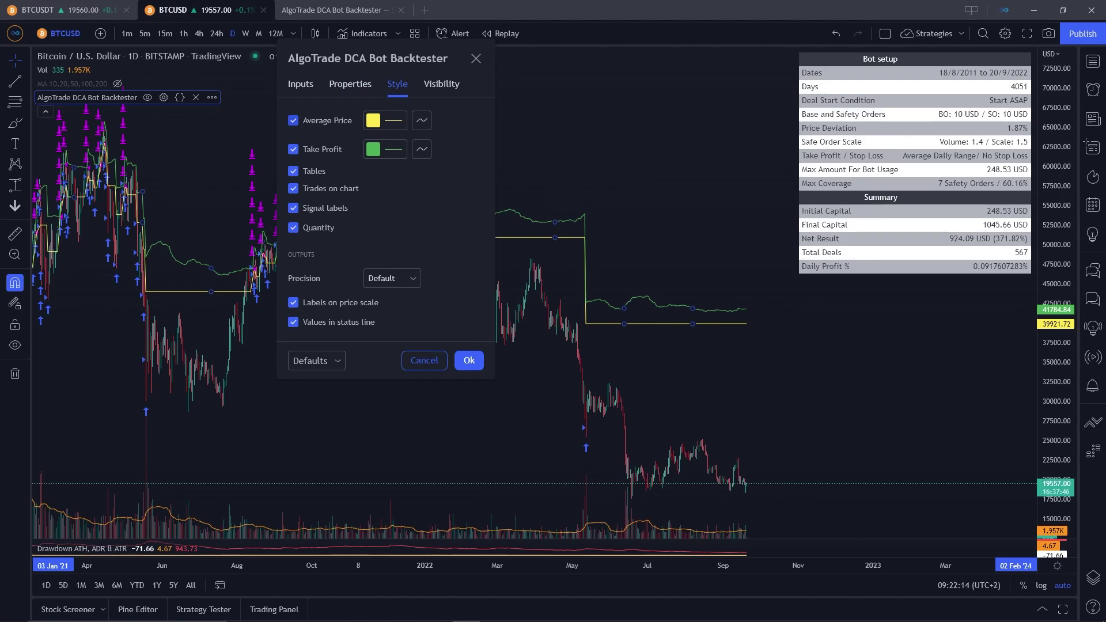
{"action": "left_click", "coordinate": [293, 121]}
{"action": "left_click", "coordinate": [293, 149]}
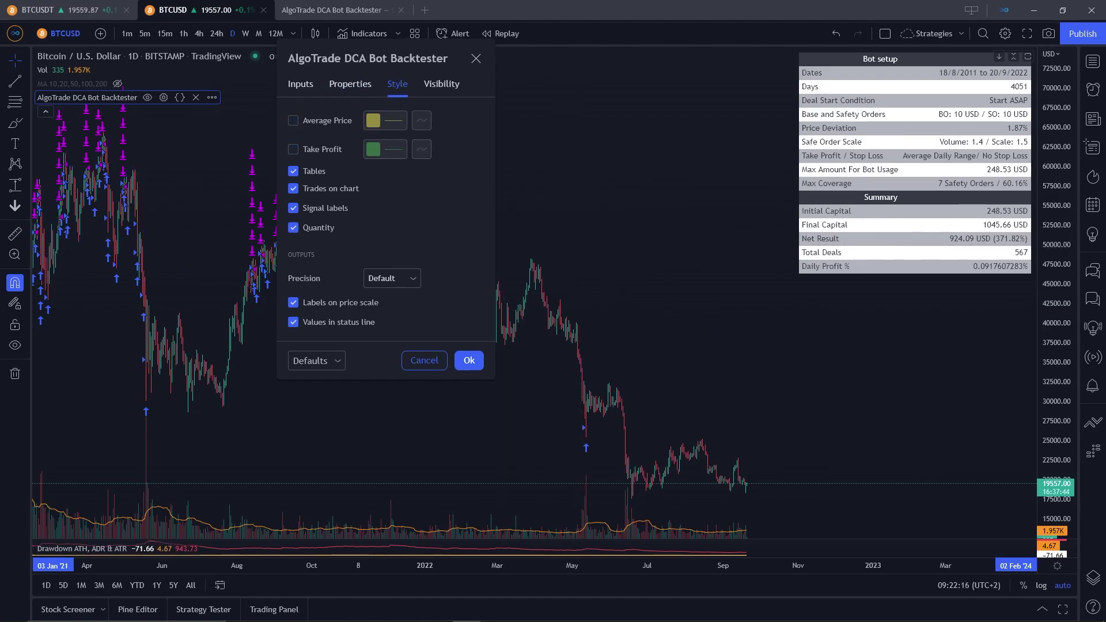
{"action": "left_click", "coordinate": [469, 360]}
- Re-tick Average Price and Take Profit in the backtester settings and confirm
{"action": "left_click_drag", "start_coordinate": [362, 435], "coordinate": [537, 435]}
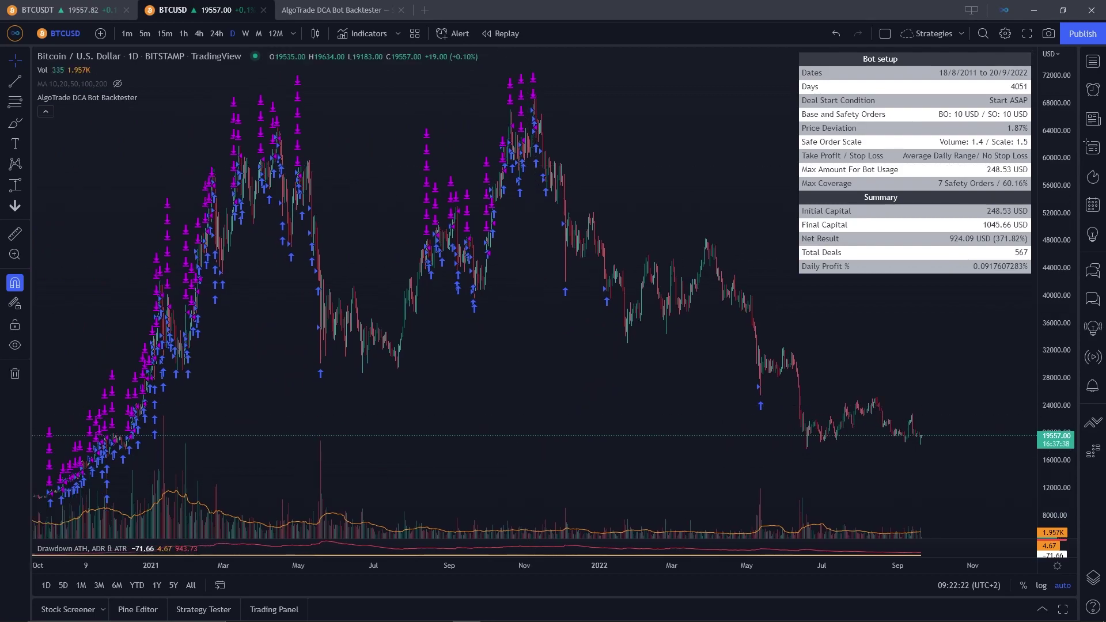
{"action": "left_click_drag", "start_coordinate": [600, 91], "coordinate": [571, 91]}
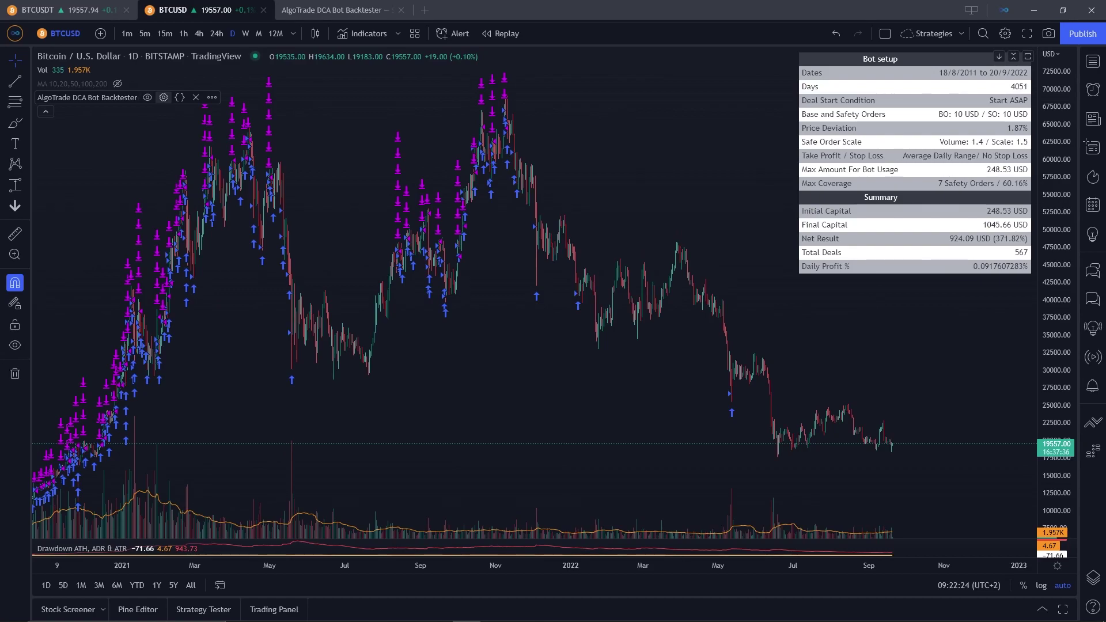
{"action": "left_click", "coordinate": [163, 97]}
{"action": "left_click_drag", "start_coordinate": [576, 171], "coordinate": [870, 171]}
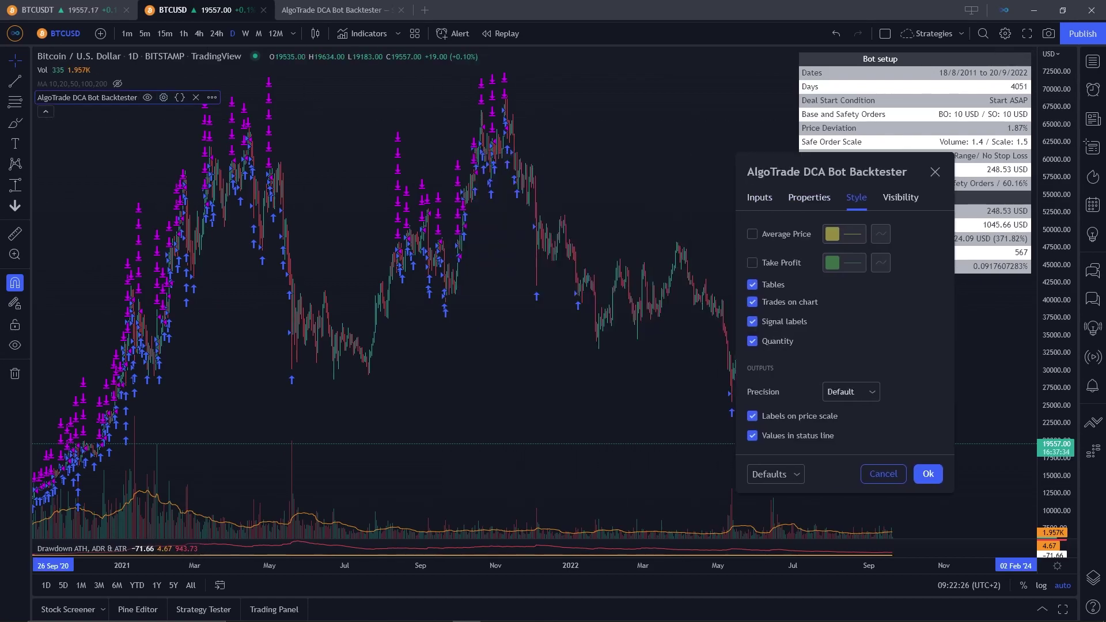
{"action": "left_click", "coordinate": [752, 234]}
{"action": "left_click", "coordinate": [752, 263]}
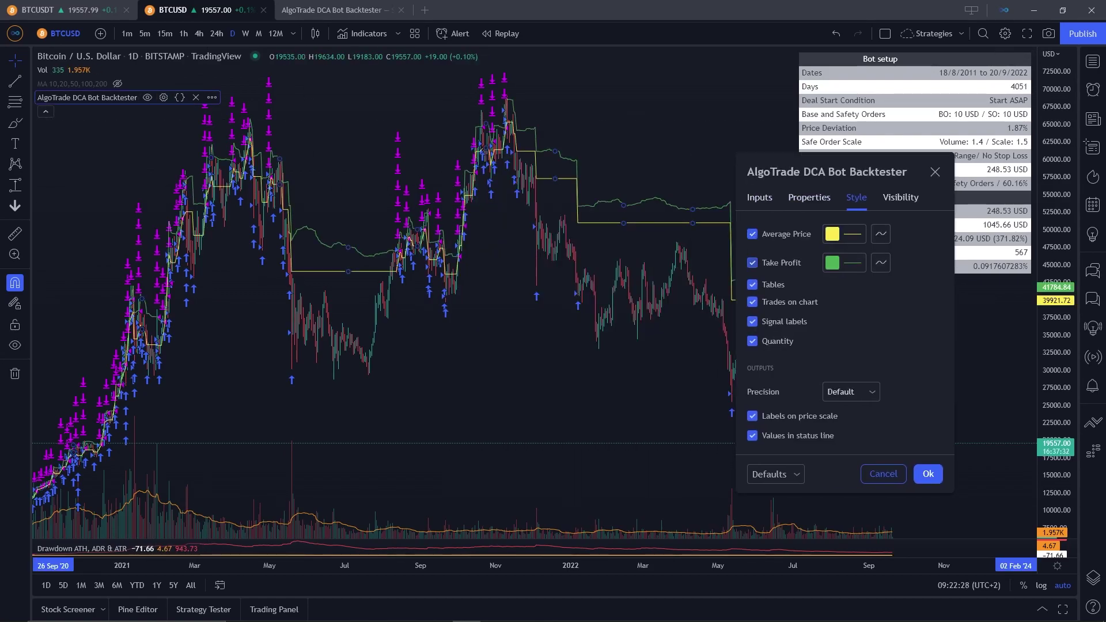
{"action": "left_click", "coordinate": [928, 474]}
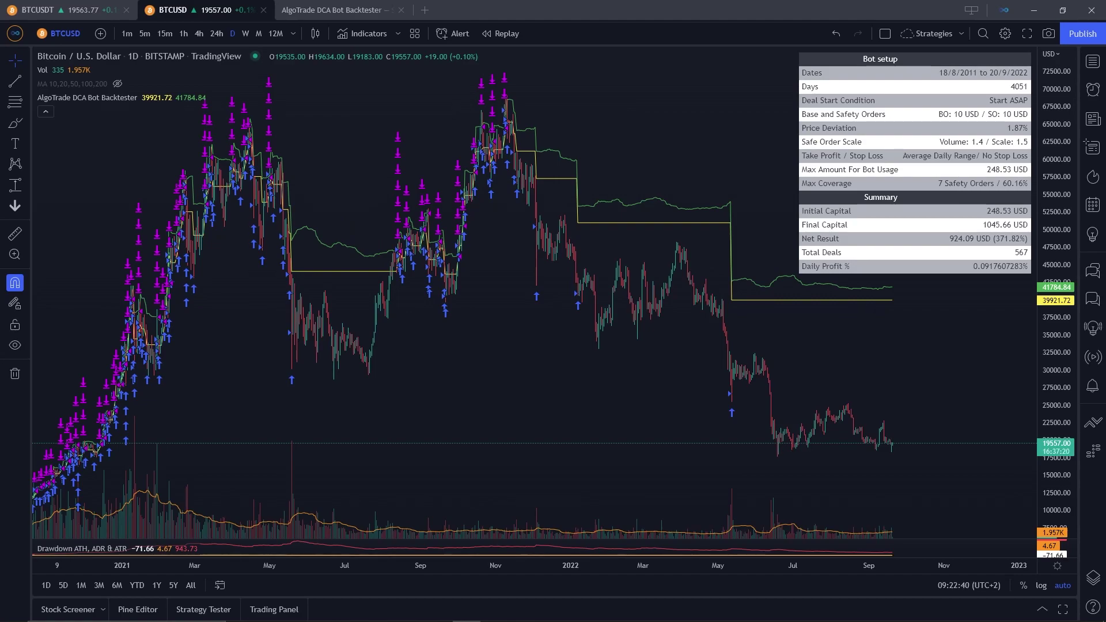
{"action": "scroll", "coordinate": [605, 190], "scroll_direction": "up", "scroll_amount": 5}
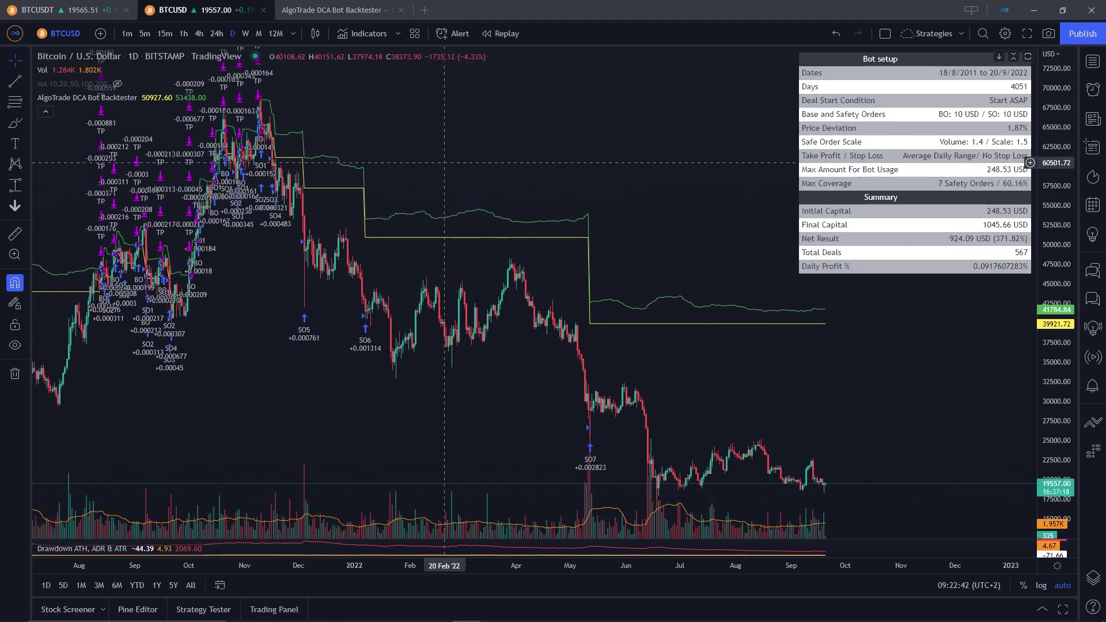
{"action": "scroll", "coordinate": [697, 157], "scroll_direction": "up", "scroll_amount": 4}
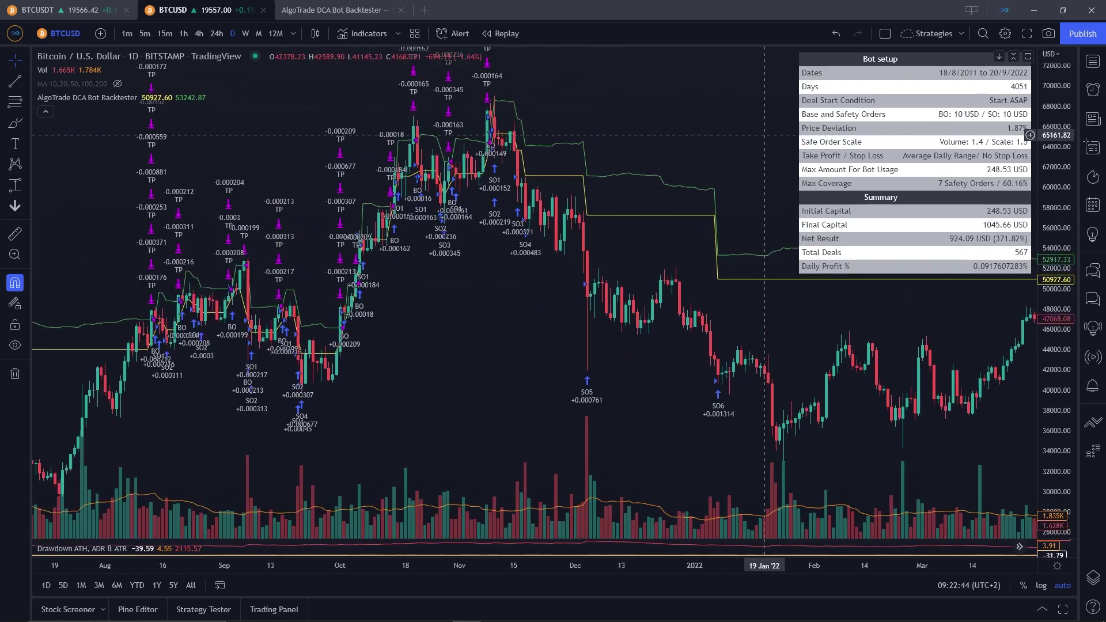
{"action": "scroll", "coordinate": [599, 132], "scroll_direction": "up", "scroll_amount": 3}
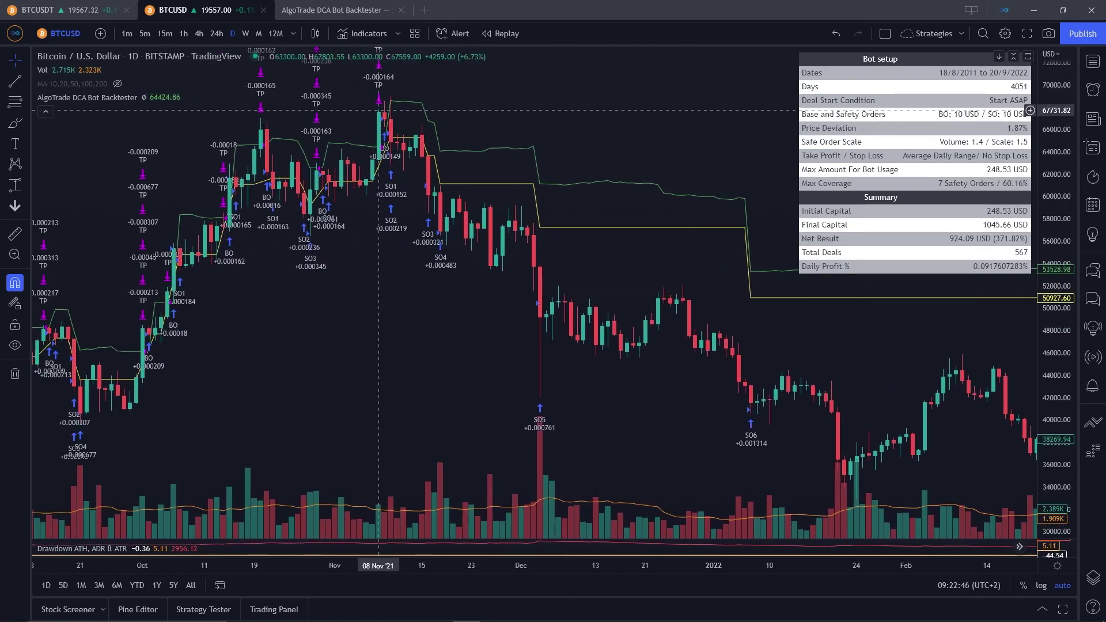
{"action": "left_click_drag", "start_coordinate": [1057, 185], "coordinate": [1057, 317]}
{"action": "double_click", "coordinate": [1056, 245]}
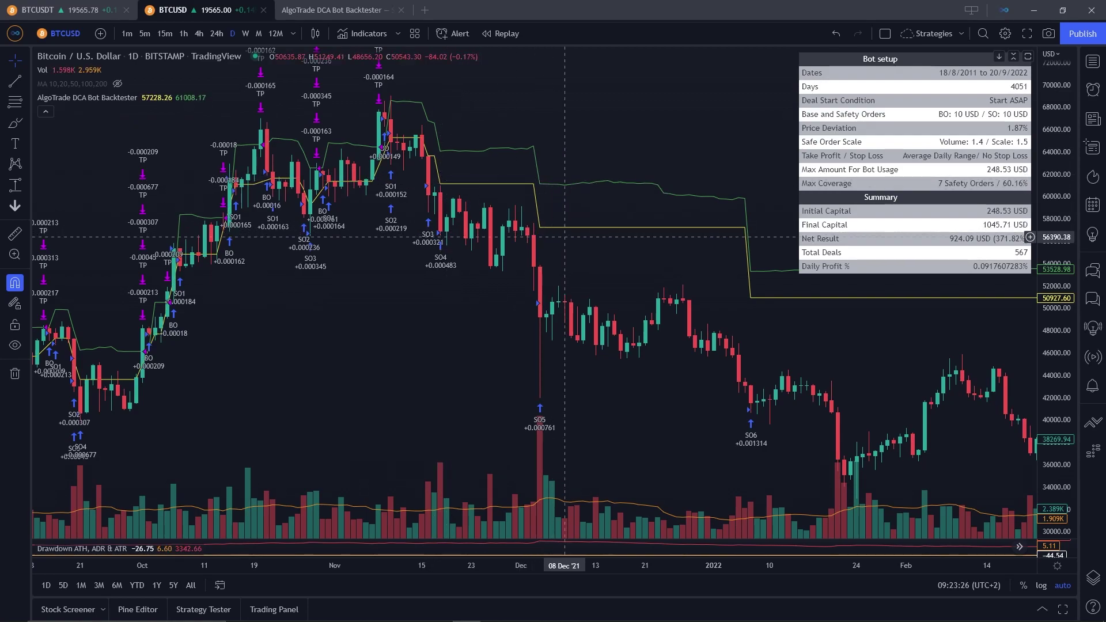
{"action": "scroll", "coordinate": [503, 259], "scroll_direction": "down", "scroll_amount": 3}
{"action": "left_click_drag", "start_coordinate": [503, 260], "coordinate": [461, 258]}
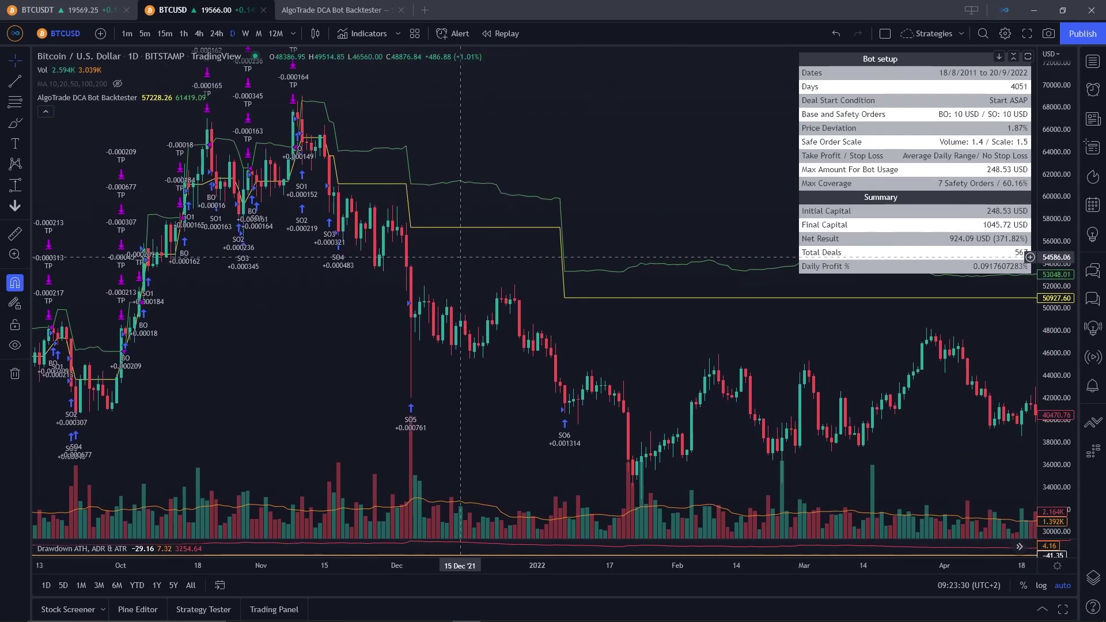
{"action": "scroll", "coordinate": [460, 257], "scroll_direction": "down", "scroll_amount": 5}
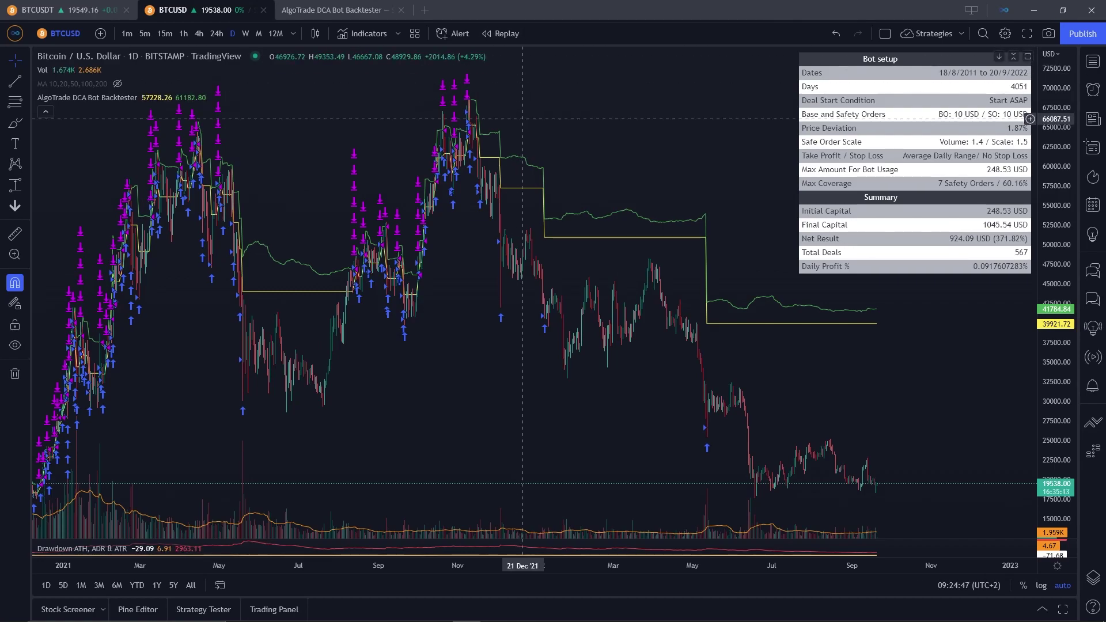
{"action": "left_click_drag", "start_coordinate": [516, 118], "coordinate": [506, 117]}
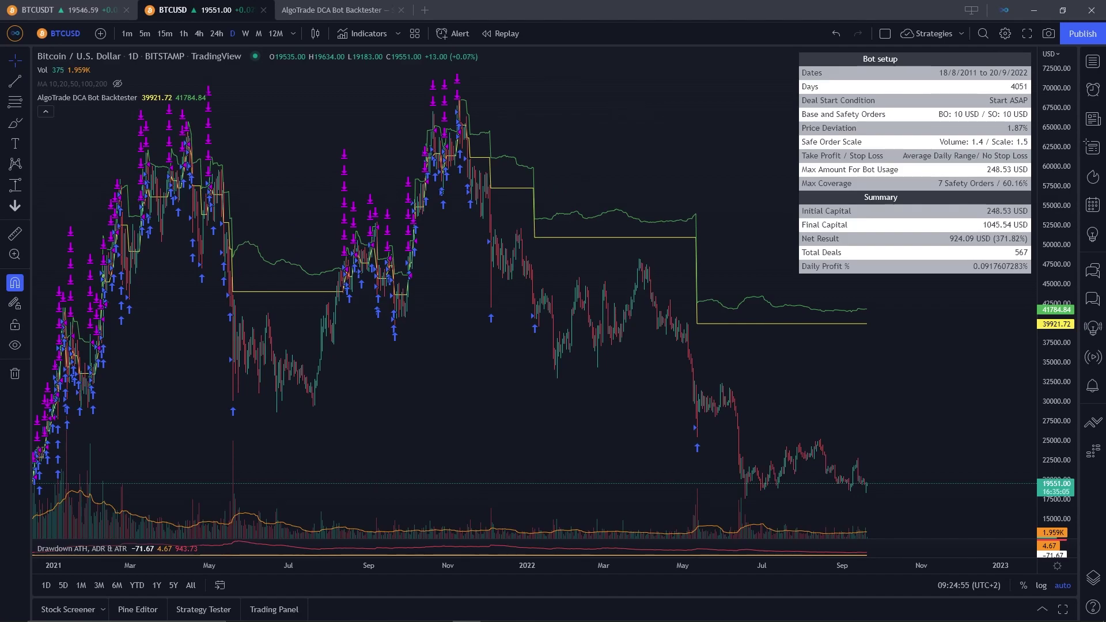
{"action": "left_click_drag", "start_coordinate": [382, 133], "coordinate": [545, 120]}
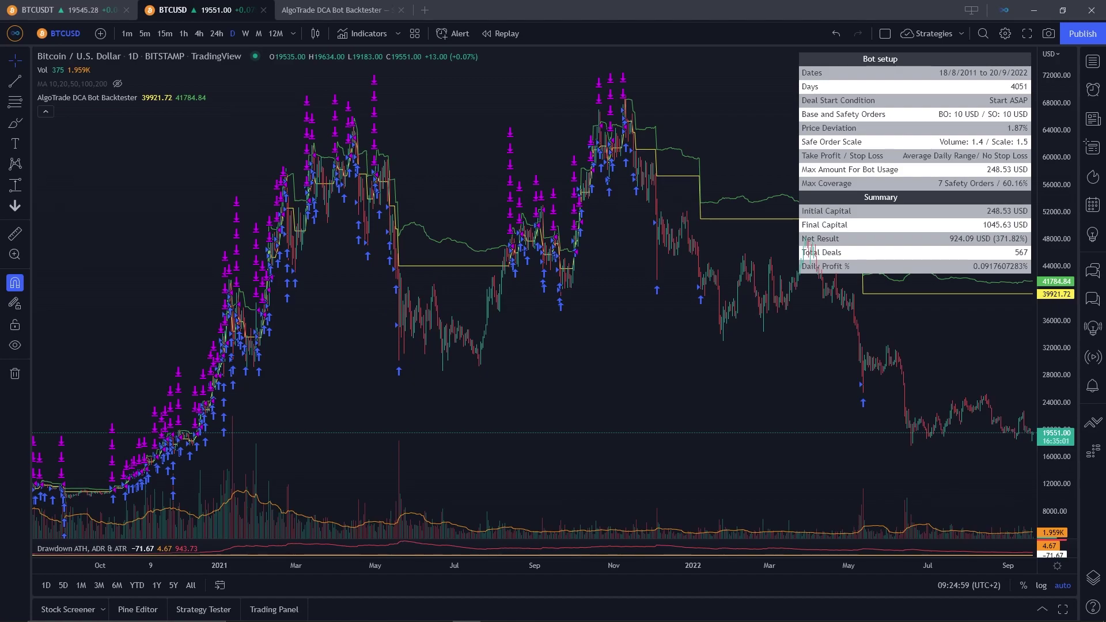
{"action": "left_click_drag", "start_coordinate": [503, 84], "coordinate": [434, 85]}
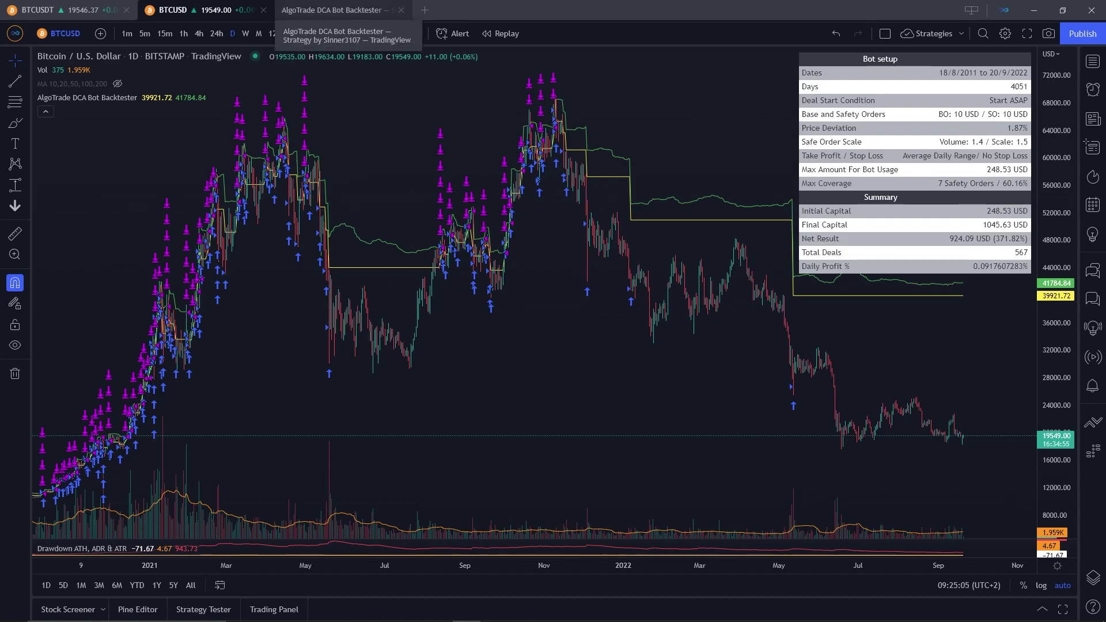
- Go to the AlgoTrade DCA Bot Backtester script page and scroll down to its Features section
{"action": "left_click", "coordinate": [332, 9]}
{"action": "scroll", "coordinate": [395, 333], "scroll_direction": "down", "scroll_amount": 2}
{"action": "scroll", "coordinate": [396, 333], "scroll_direction": "down", "scroll_amount": 5}
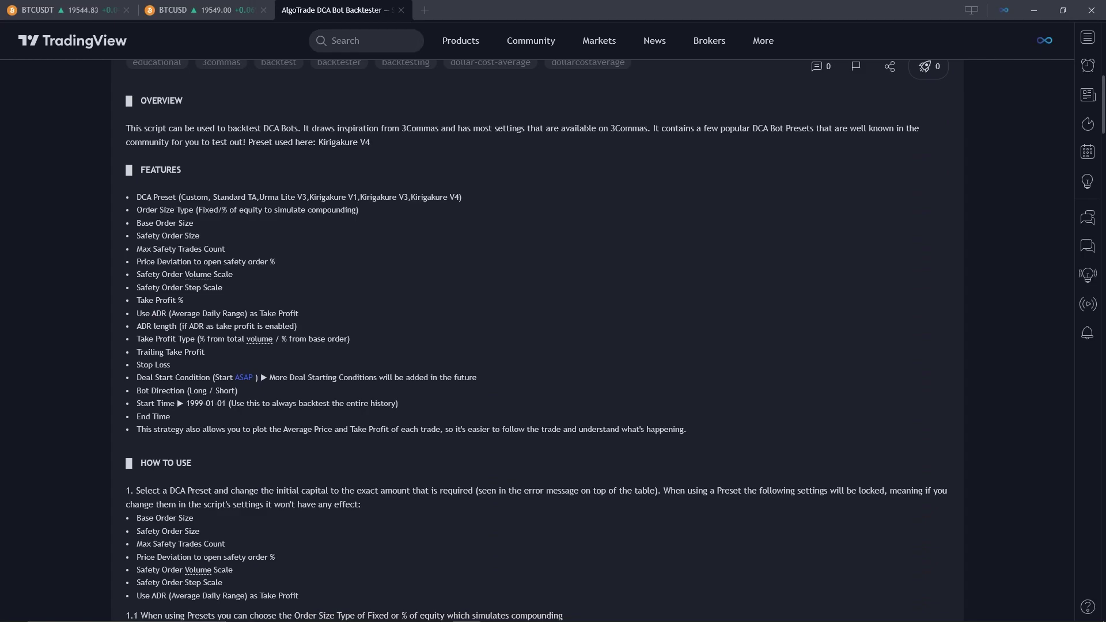
{"action": "scroll", "coordinate": [553, 340], "scroll_direction": "down", "scroll_amount": 1}
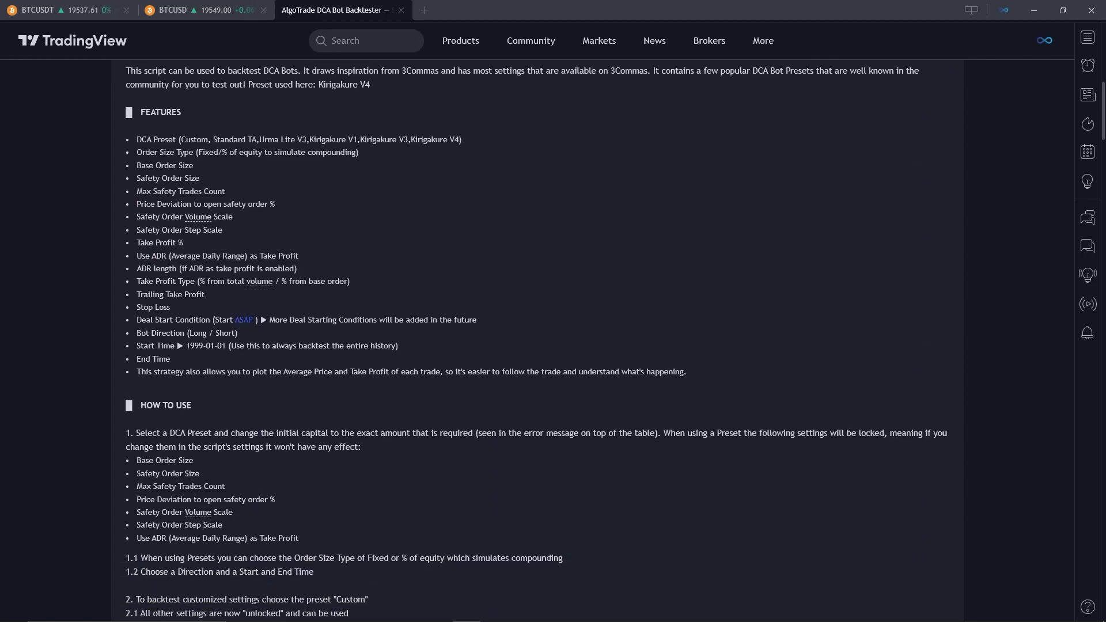